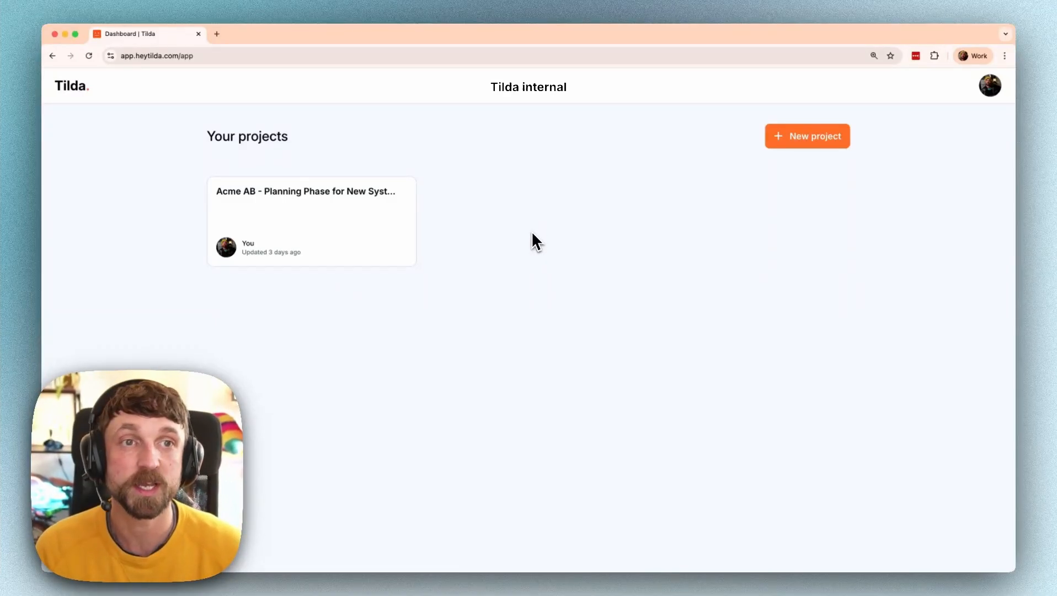
# - Open the Acme AB - Planning Phase project from the projects dashboard
pyautogui.click(801, 140)
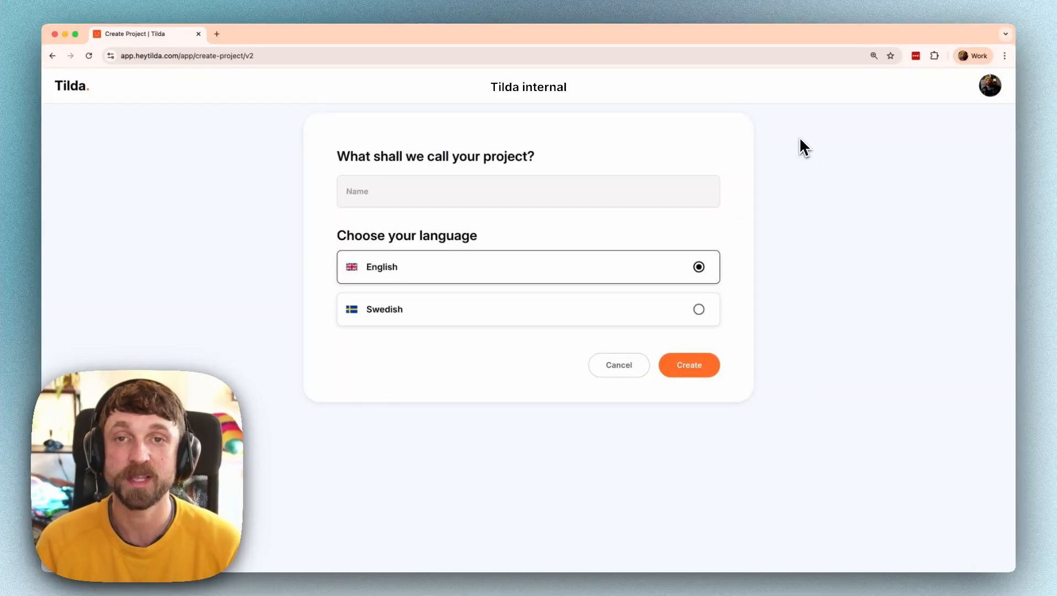
pyautogui.press('super+Left')
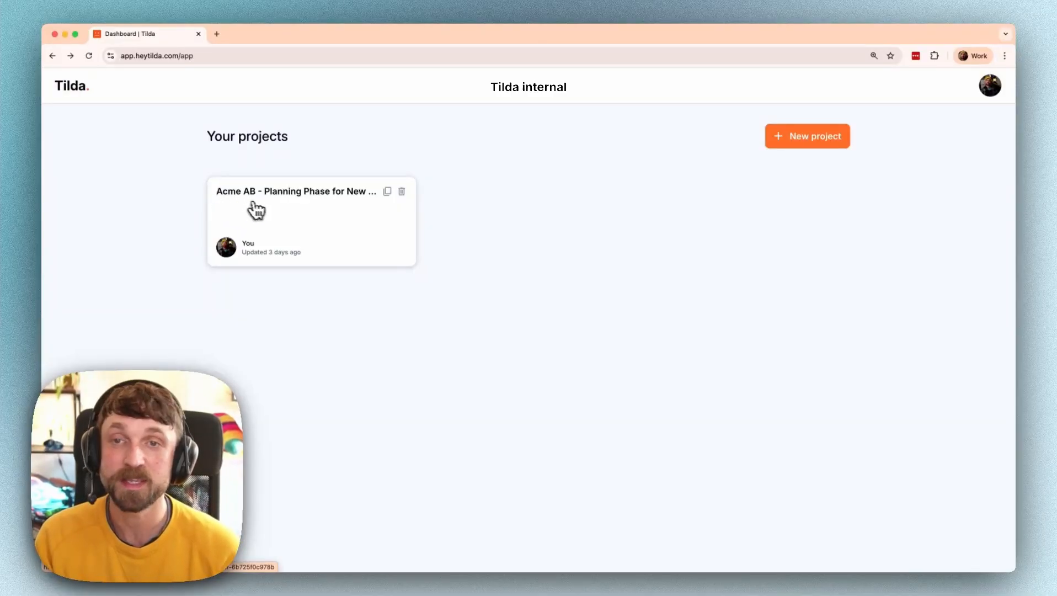
pyautogui.click(287, 216)
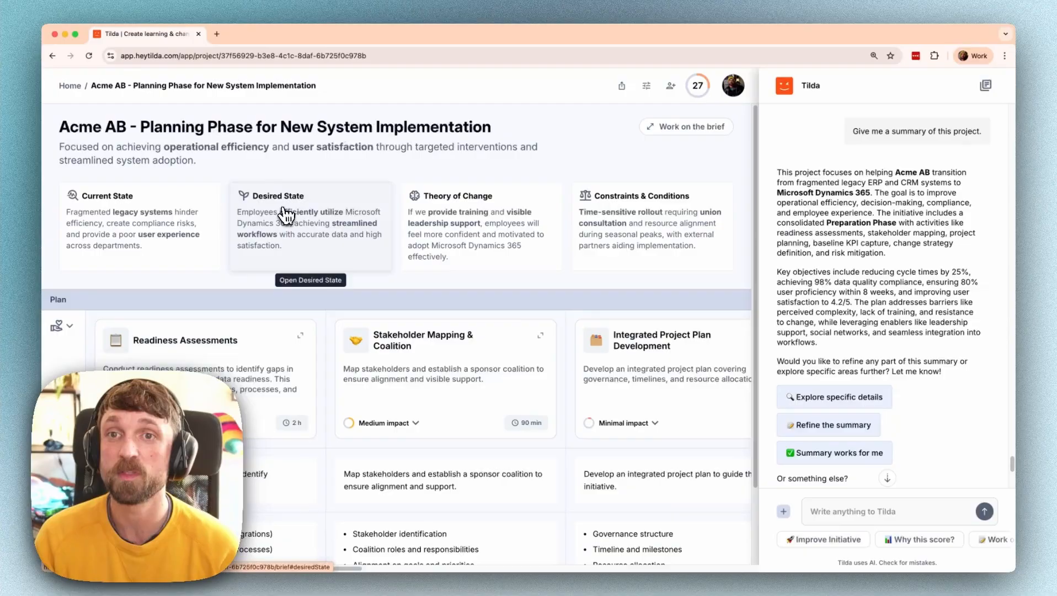
pyautogui.moveTo(280, 128); pyautogui.dragTo(481, 137)
pyautogui.click(422, 130)
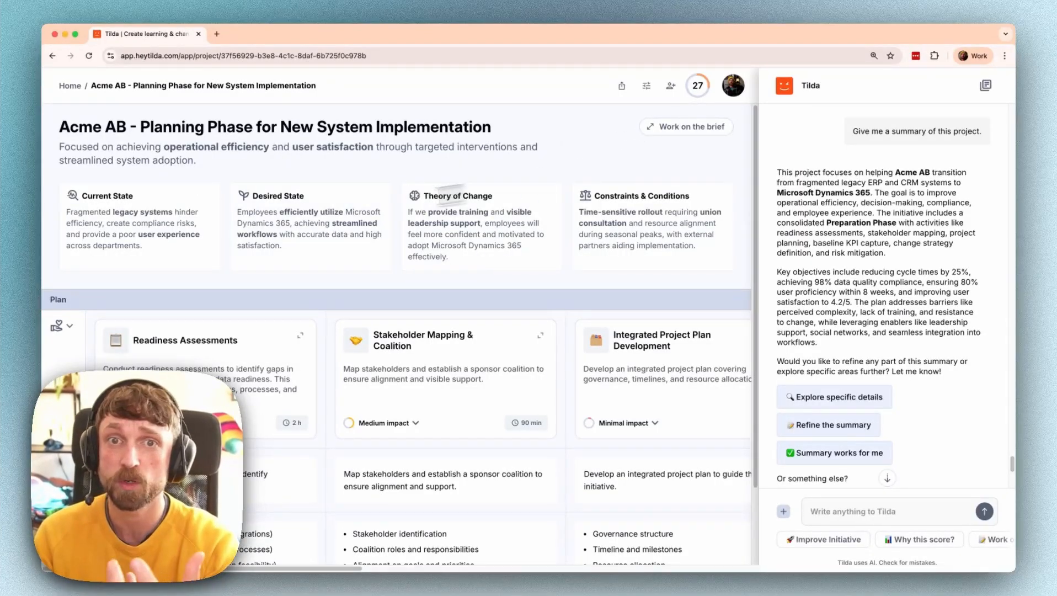
# - Read through the Acme AB project brief, then return to the project overview
pyautogui.click(684, 129)
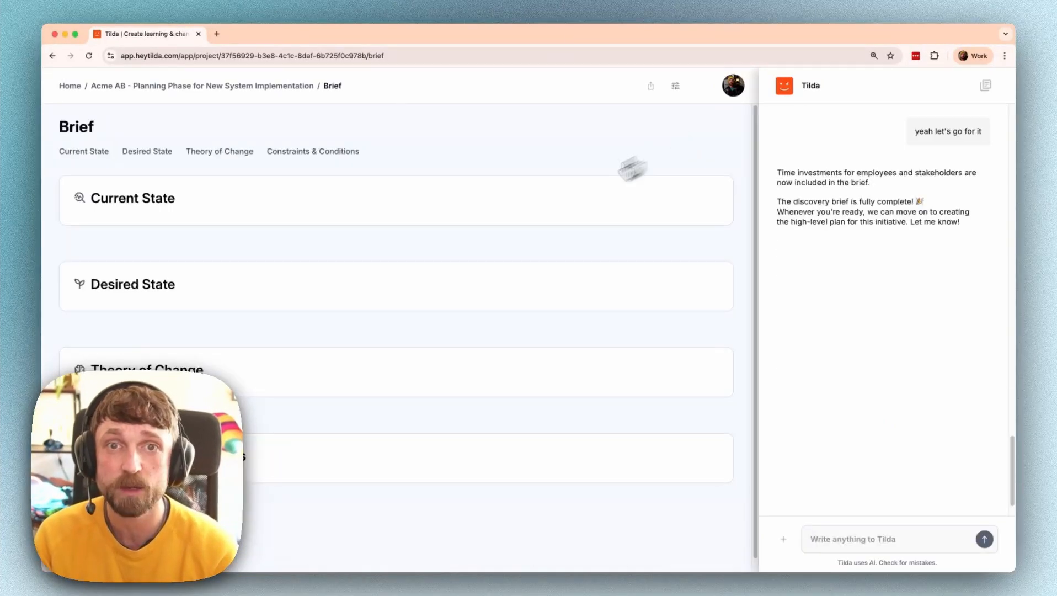
pyautogui.scroll(-10, 282, 278)
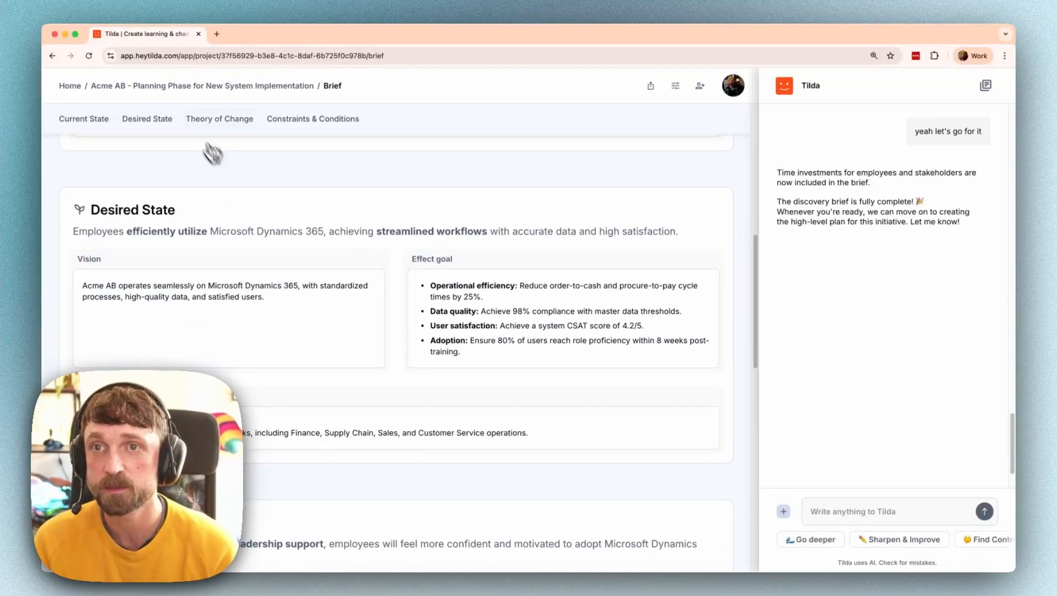
pyautogui.click(165, 90)
# - Browse the Plan cards and view the Workshop Invitation Email material, then return to the overview
pyautogui.scroll(-3, 232, 295)
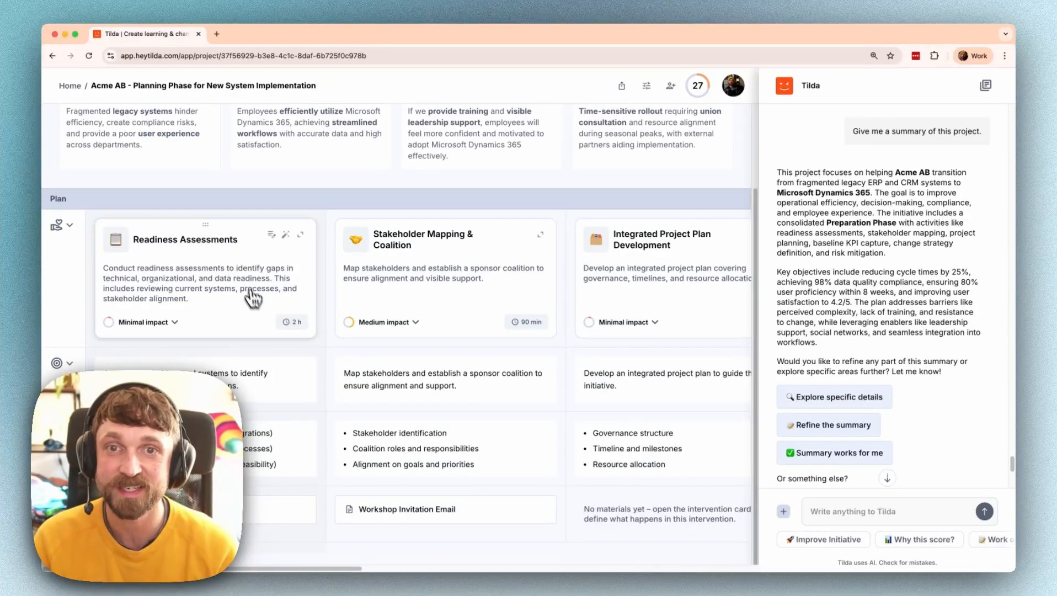
pyautogui.hscroll(5, 253, 309)
pyautogui.hscroll(3, 254, 313)
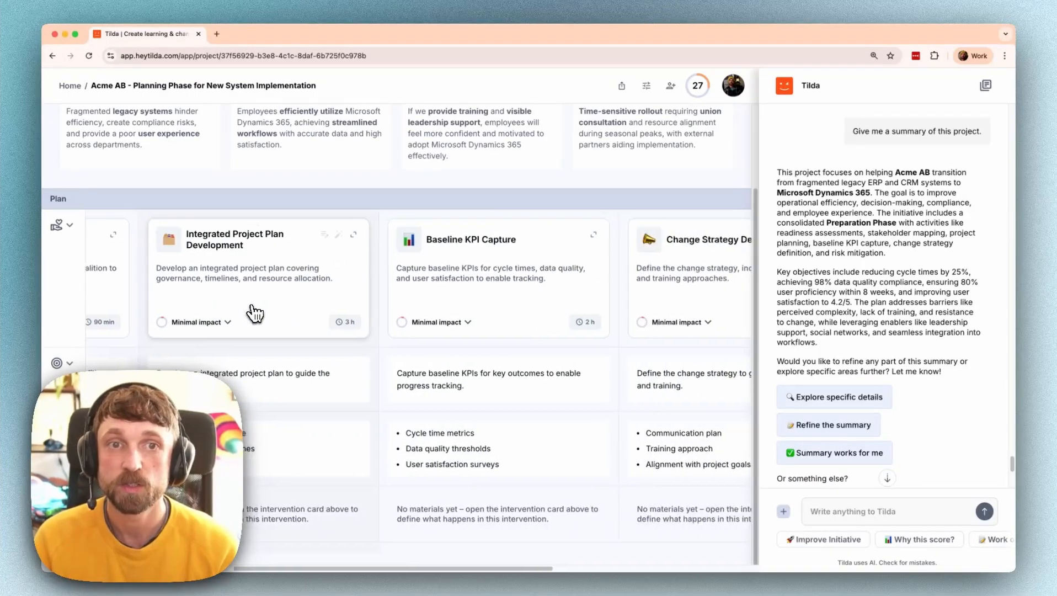
pyautogui.hscroll(1, 397, 304)
pyautogui.hscroll(6, 384, 306)
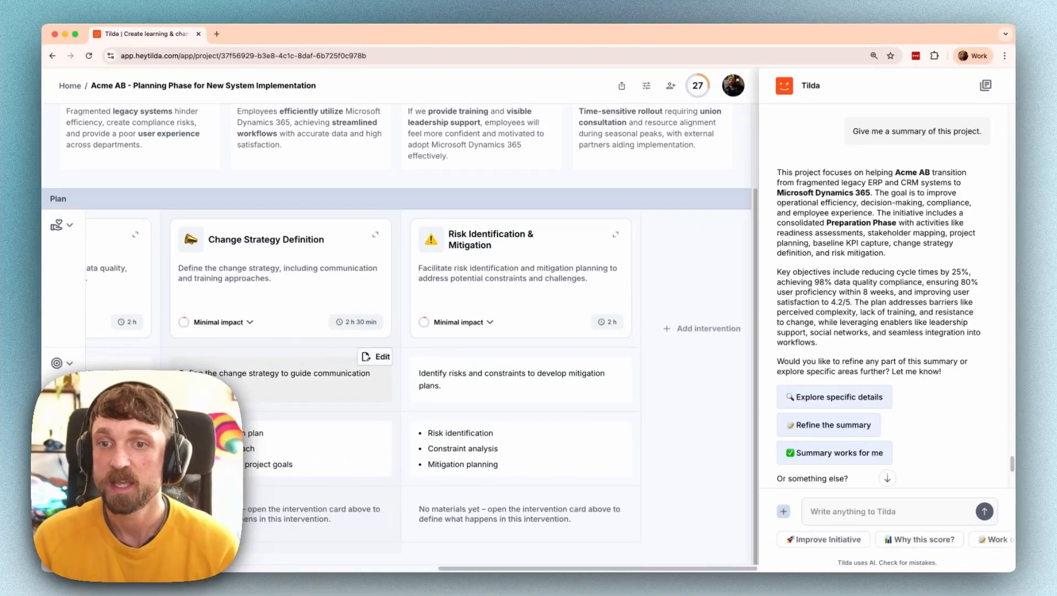
pyautogui.hscroll(-12, 298, 364)
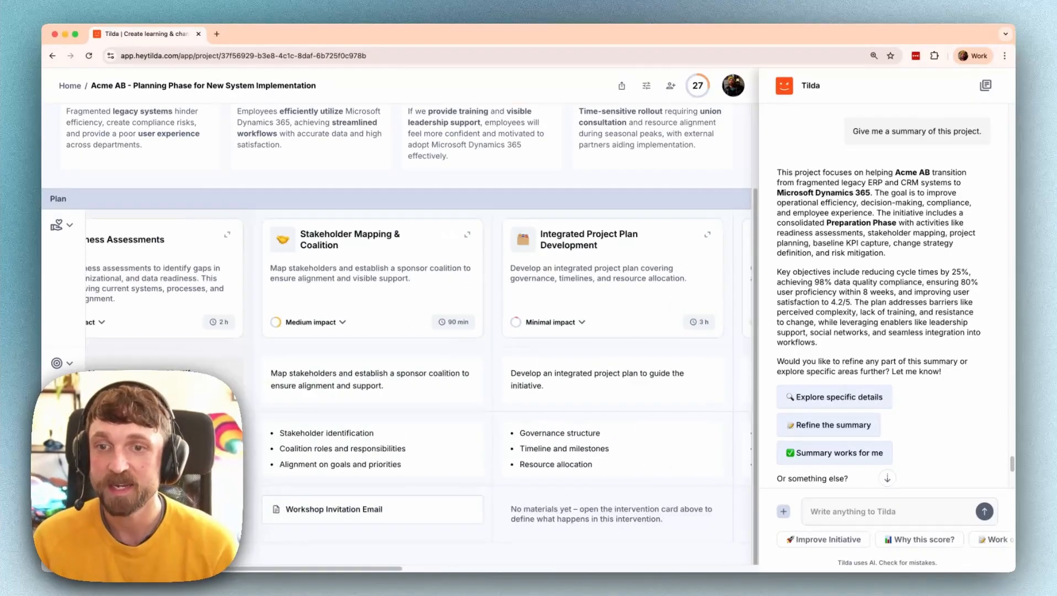
pyautogui.click(312, 513)
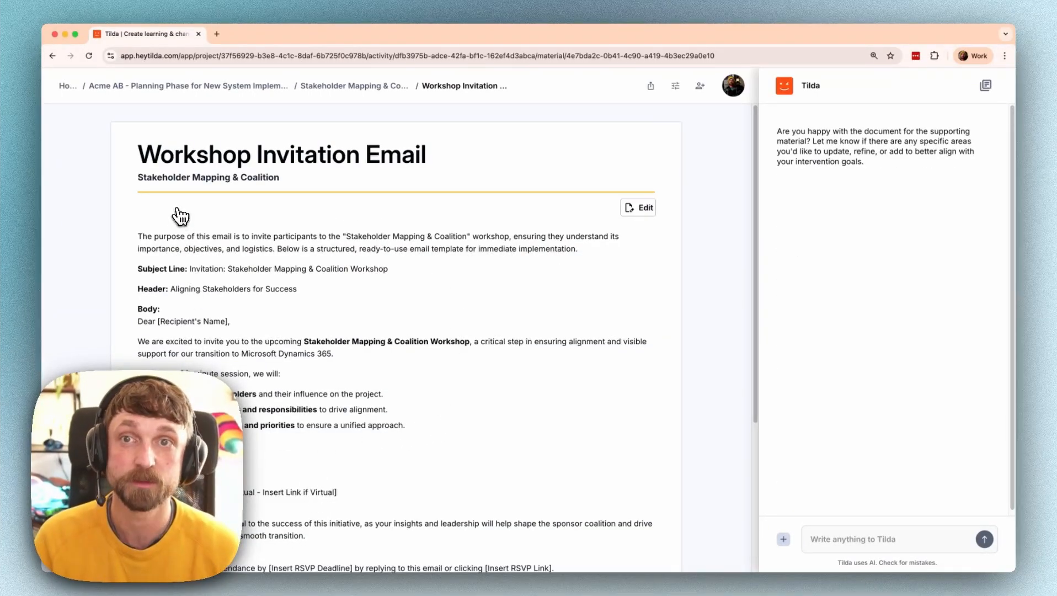
pyautogui.click(165, 86)
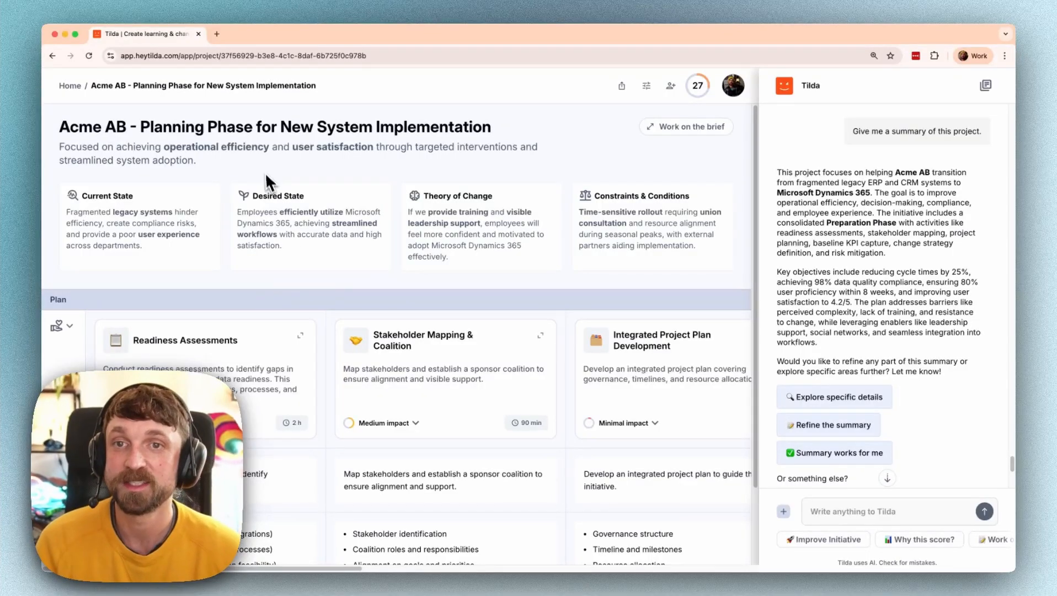
# - From the dashboard, create the English project 'Acme AB - Leadership Program v2' using the earlier name suggestion
pyautogui.click(68, 88)
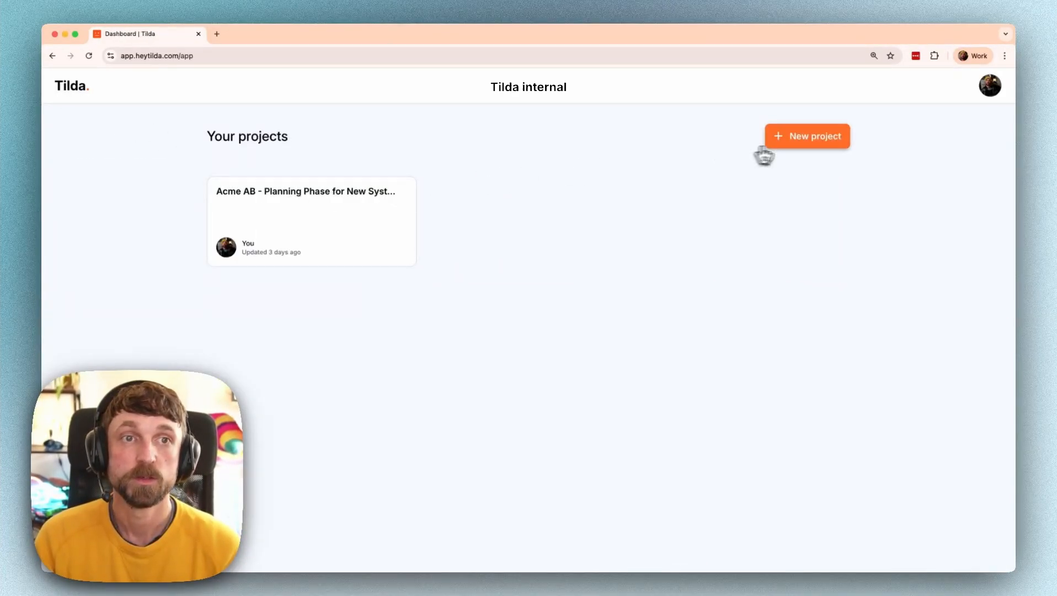
pyautogui.click(792, 142)
pyautogui.click(490, 186)
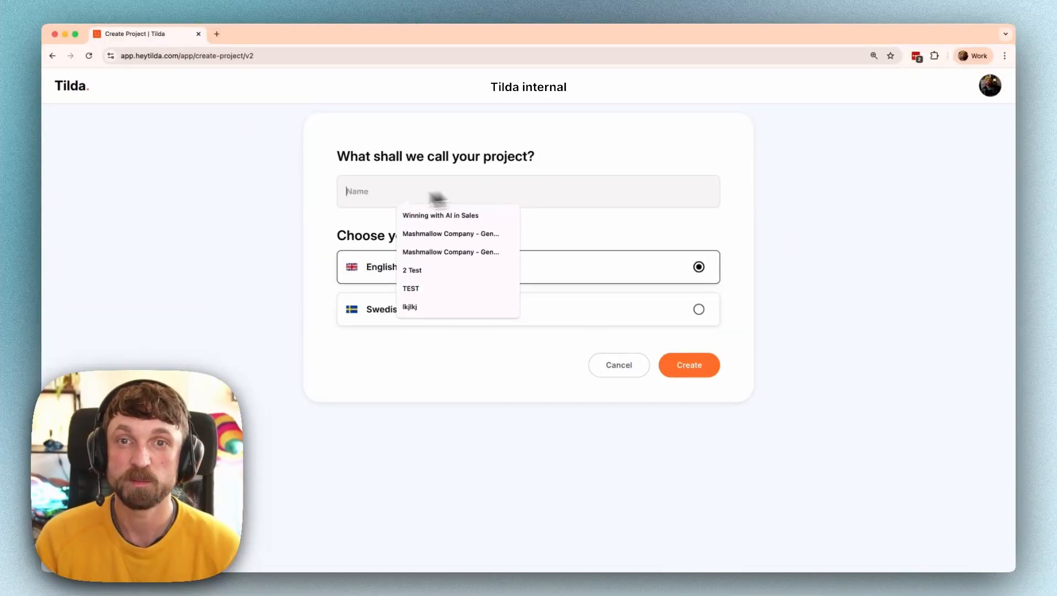
pyautogui.write('Ac')
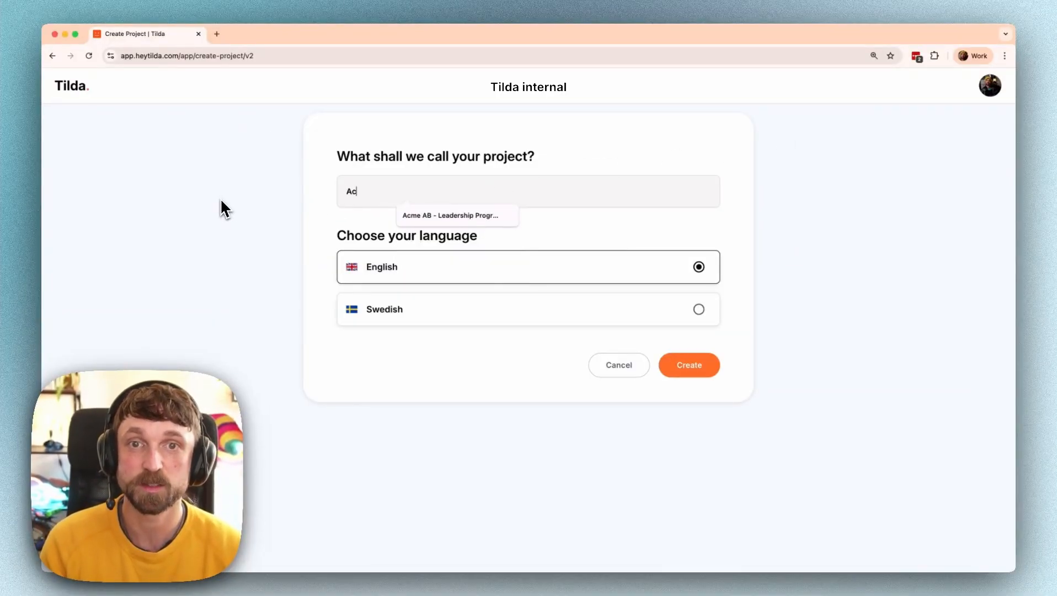
pyautogui.press('Down')
pyautogui.press('Return')
pyautogui.write('v2')
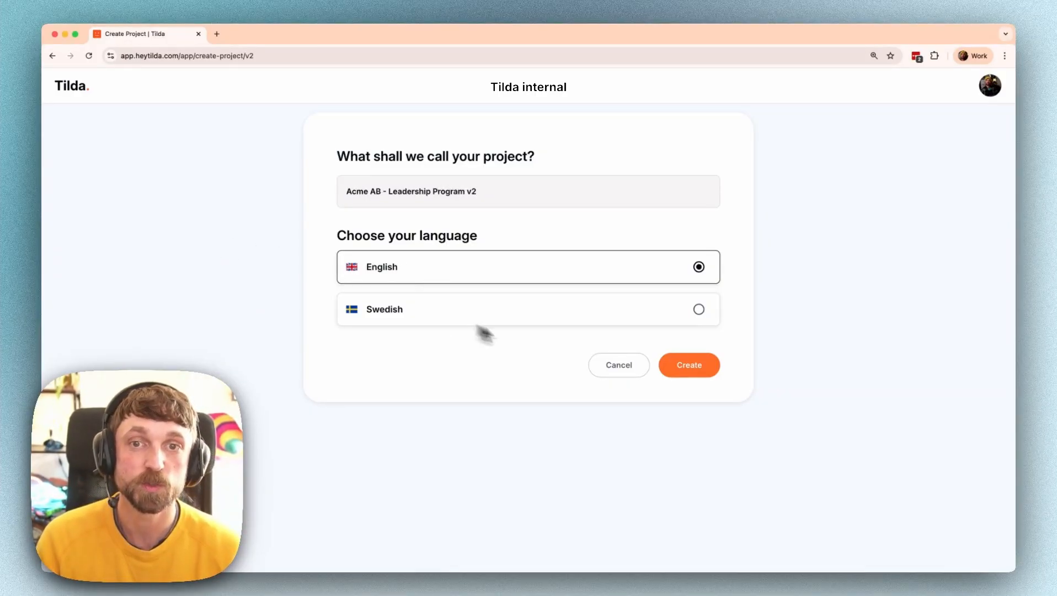
pyautogui.click(684, 367)
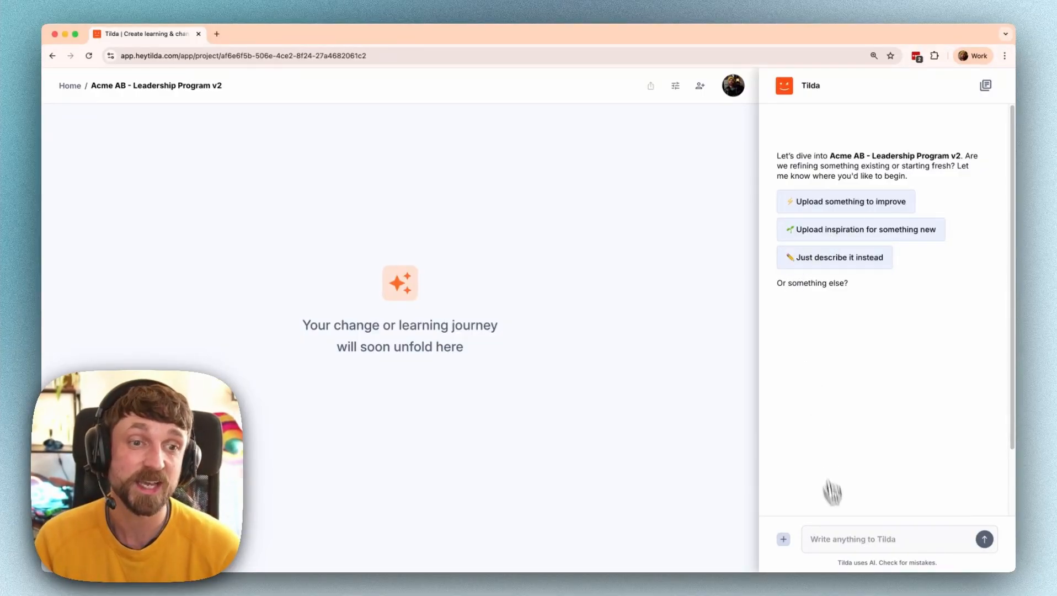
# - Upload the kickoff email, research snapshot and project brief PDFs as existing material
pyautogui.click(837, 536)
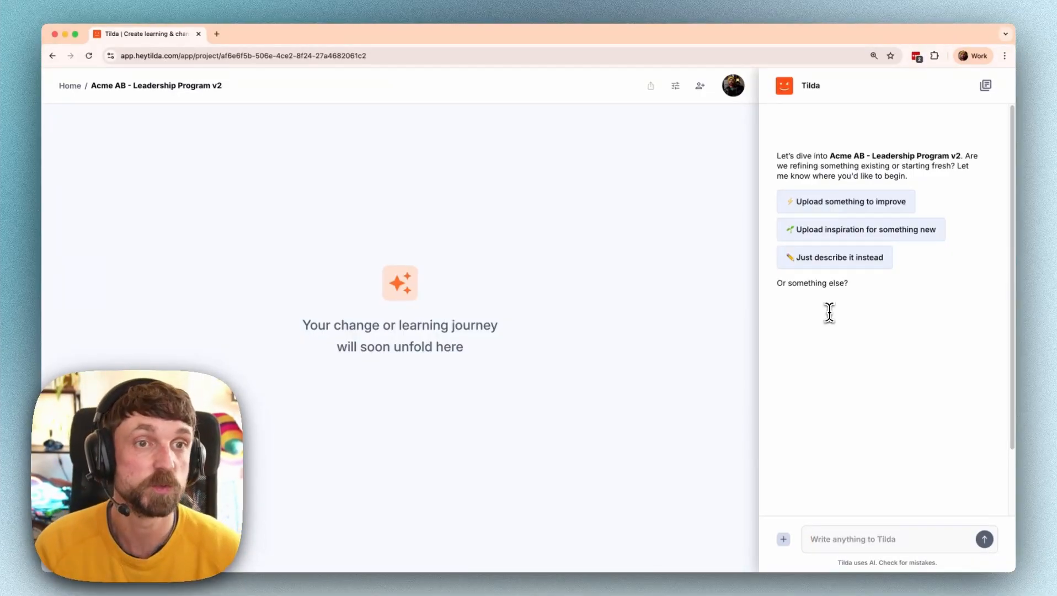
pyautogui.click(837, 239)
pyautogui.click(884, 298)
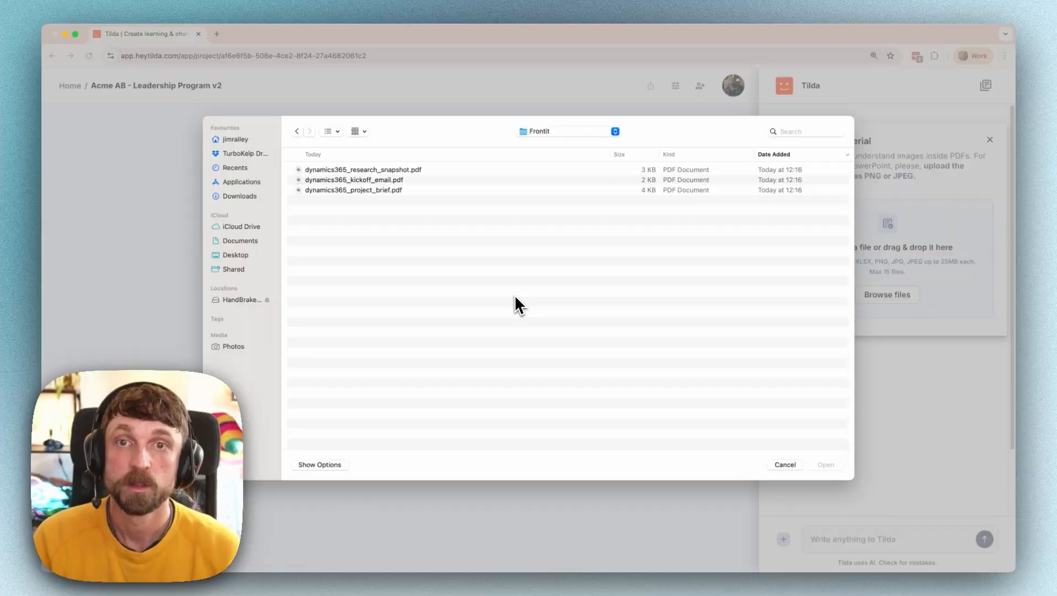
pyautogui.click(349, 170)
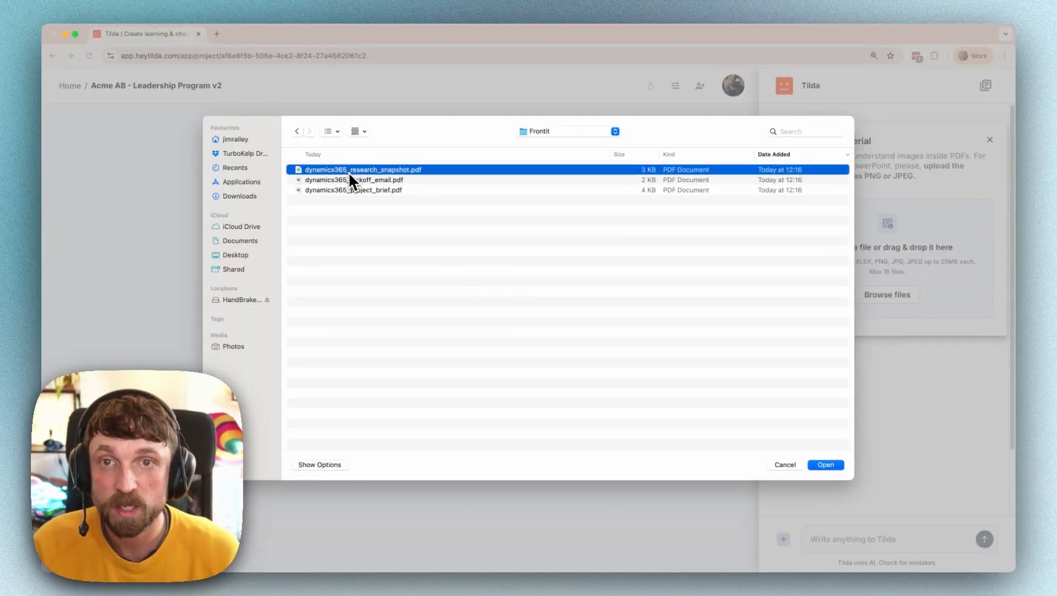
pyautogui.keyDown('shift'); pyautogui.click(347, 180); pyautogui.keyUp('shift')
pyautogui.keyDown('shift'); pyautogui.click(344, 190); pyautogui.keyUp('shift')
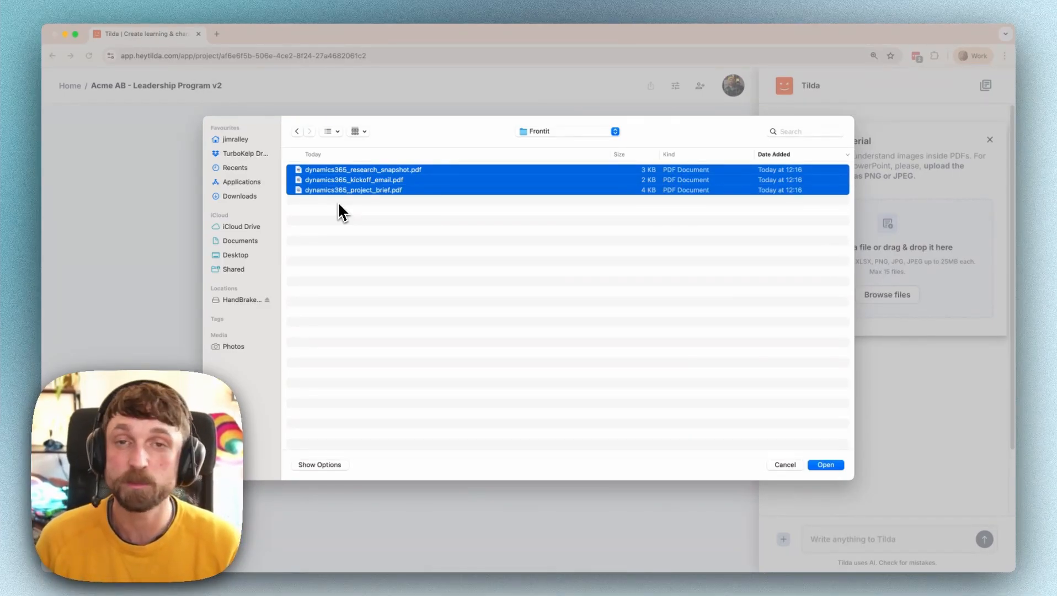
pyautogui.press('Return')
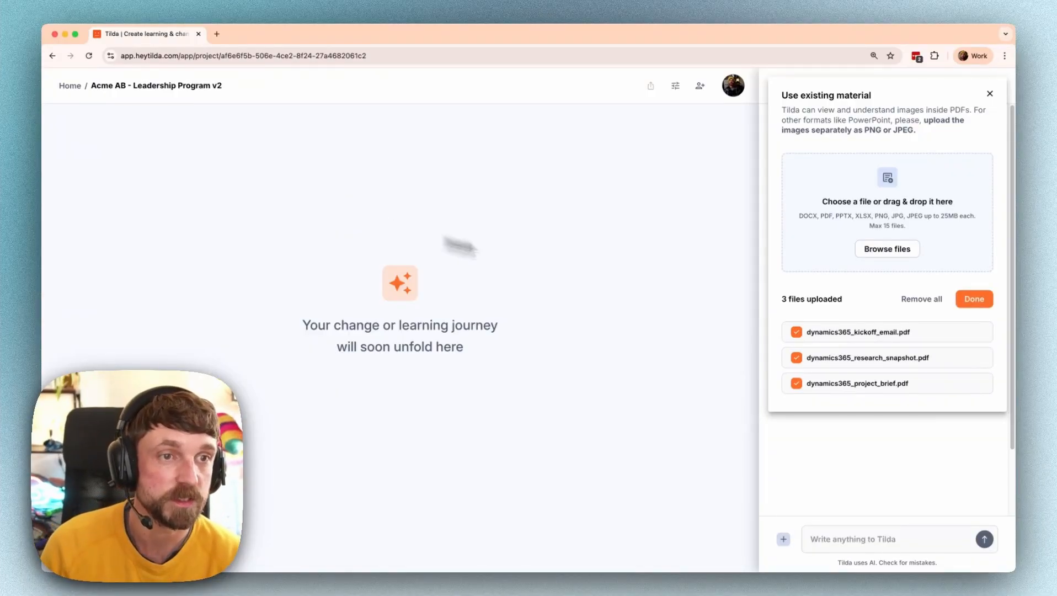
# - Finish the upload and have Tilda draft the Current State from the three PDFs
pyautogui.click(974, 299)
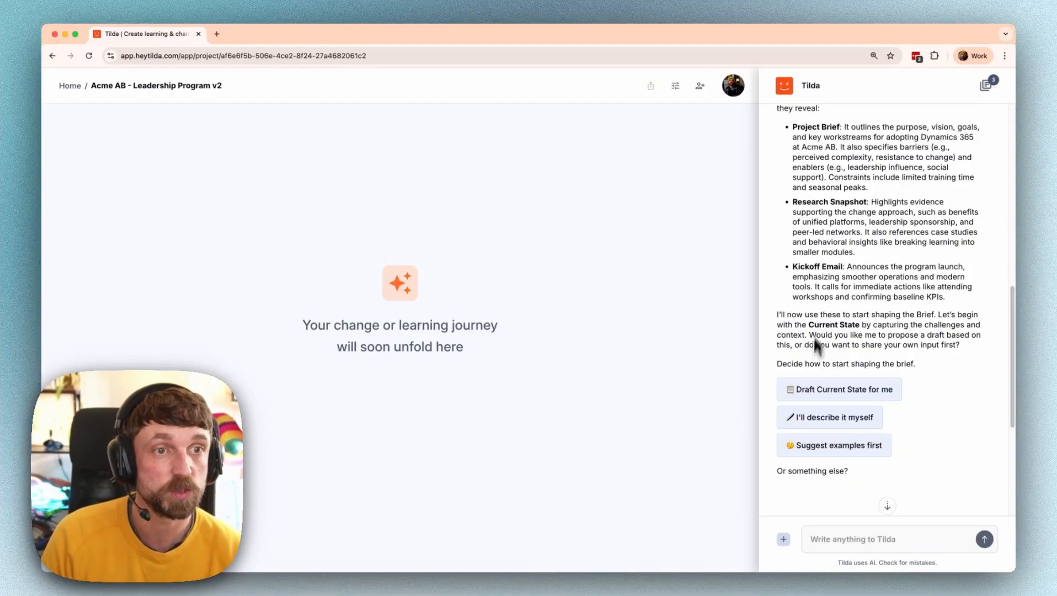
pyautogui.click(820, 390)
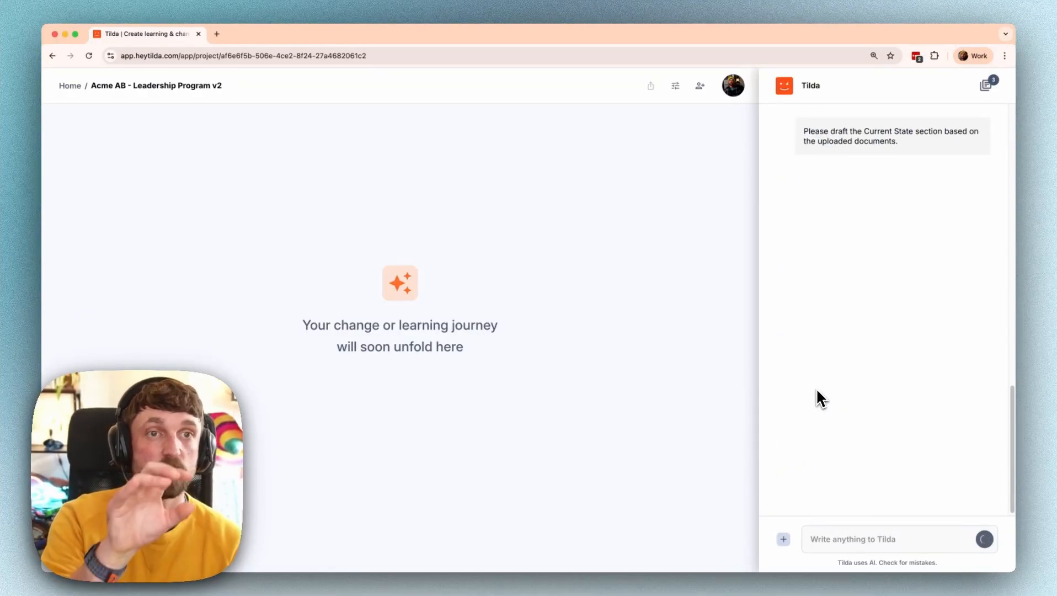
pyautogui.scroll(3, 826, 387)
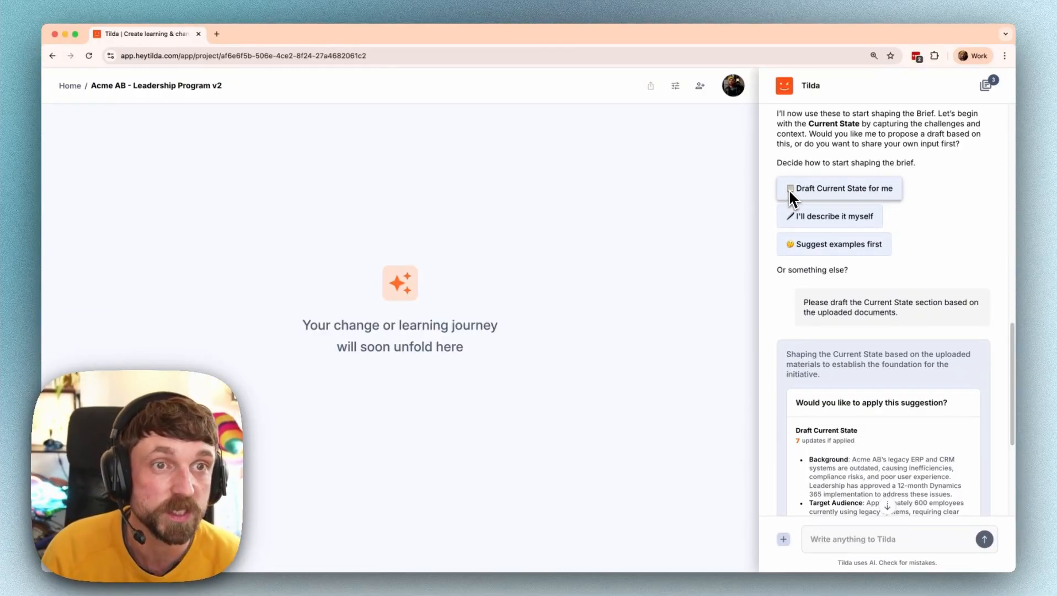
pyautogui.scroll(-3, 907, 217)
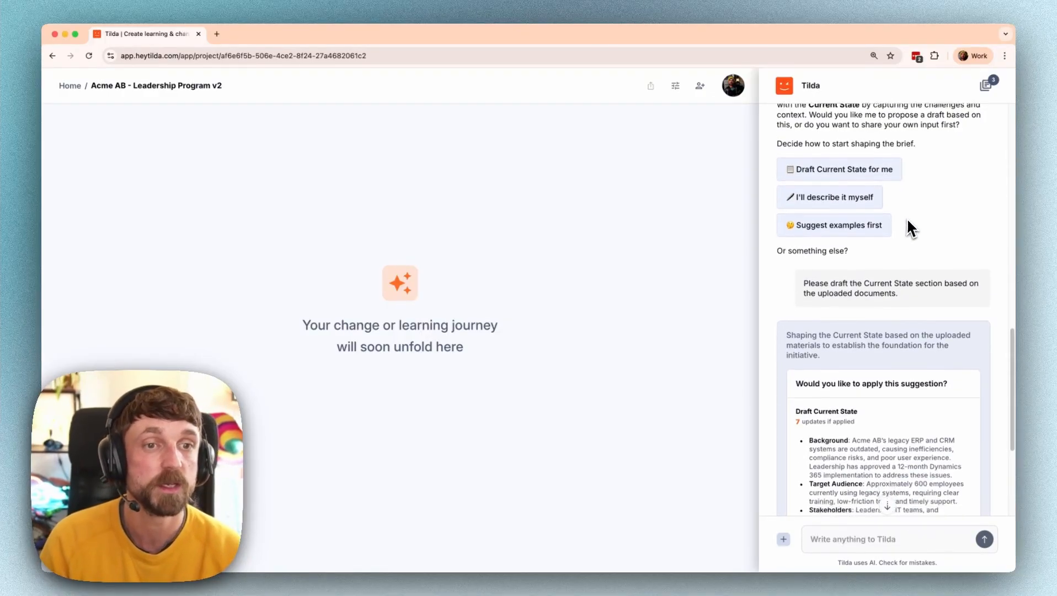
pyautogui.scroll(-3, 907, 218)
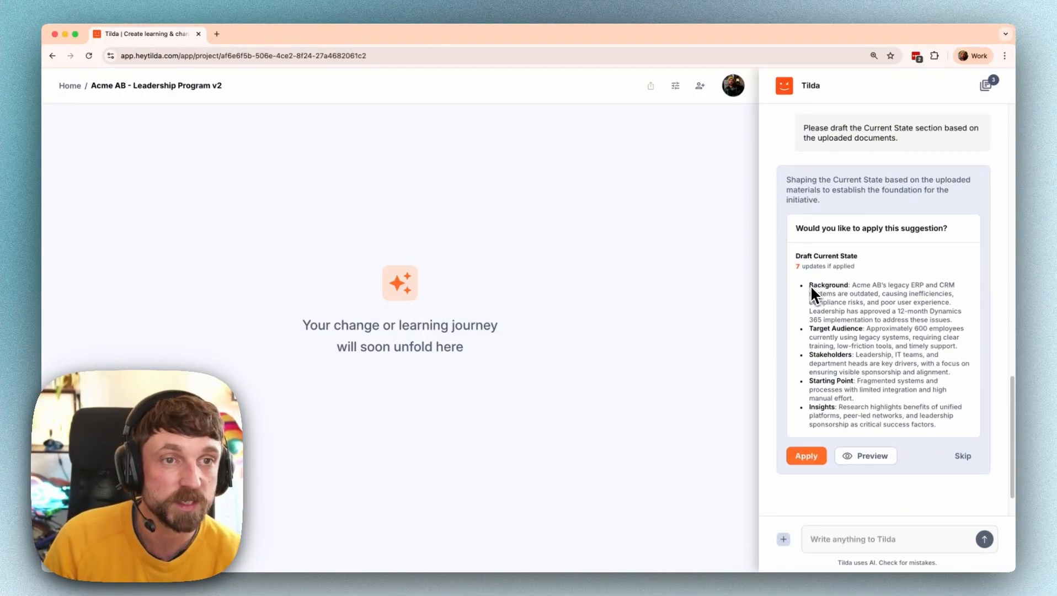
# - Review the drafted Current State preview and apply all seven suggestions to the brief
pyautogui.click(866, 459)
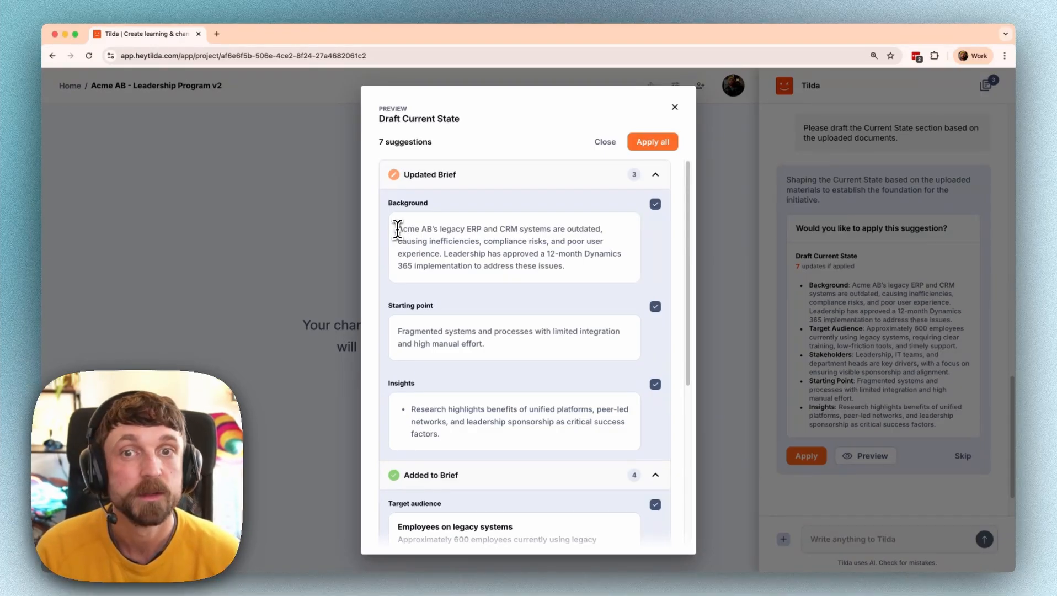
pyautogui.moveTo(398, 229); pyautogui.dragTo(598, 243)
pyautogui.click(491, 272)
pyautogui.scroll(-3, 492, 272)
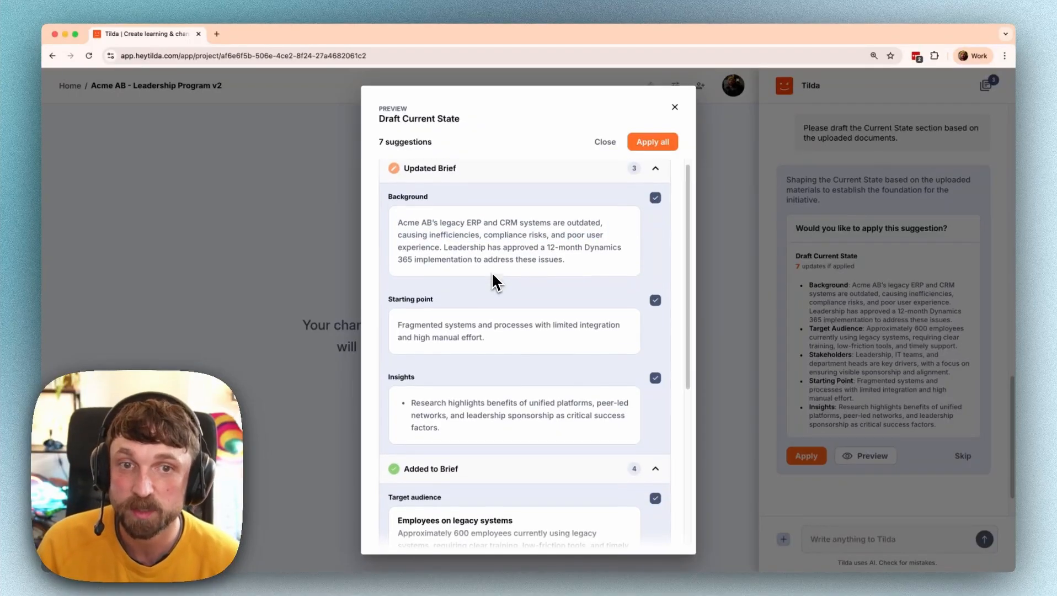
pyautogui.scroll(-5, 491, 272)
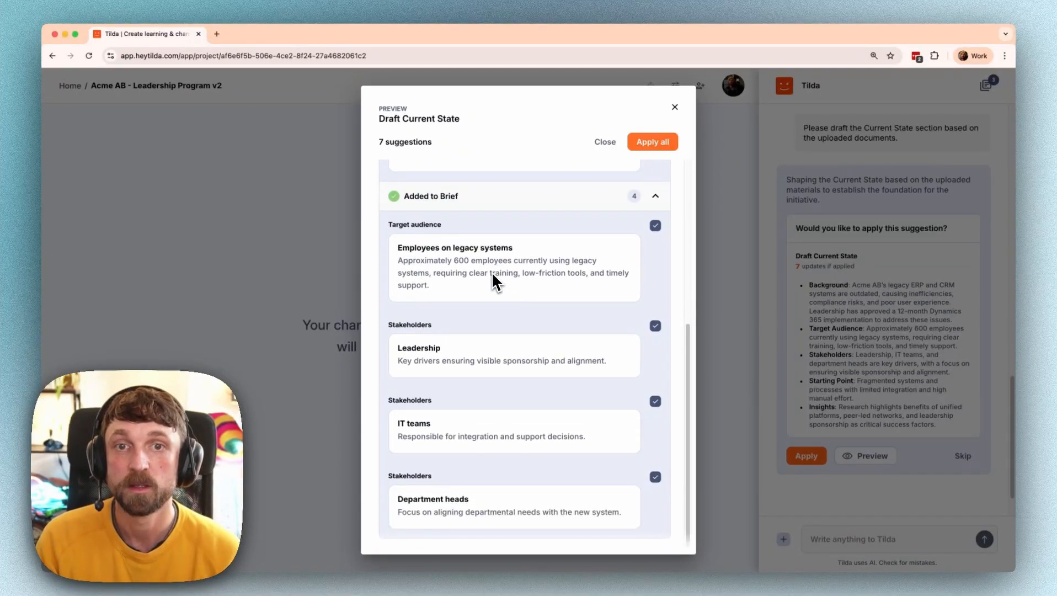
pyautogui.moveTo(406, 262); pyautogui.dragTo(538, 262)
pyautogui.click(505, 267)
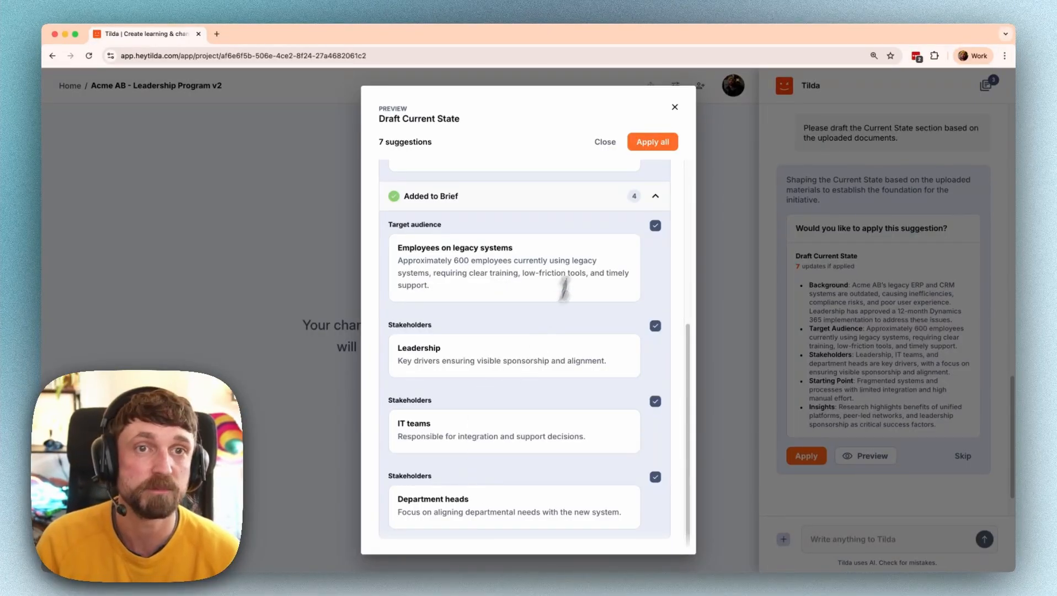
pyautogui.click(652, 143)
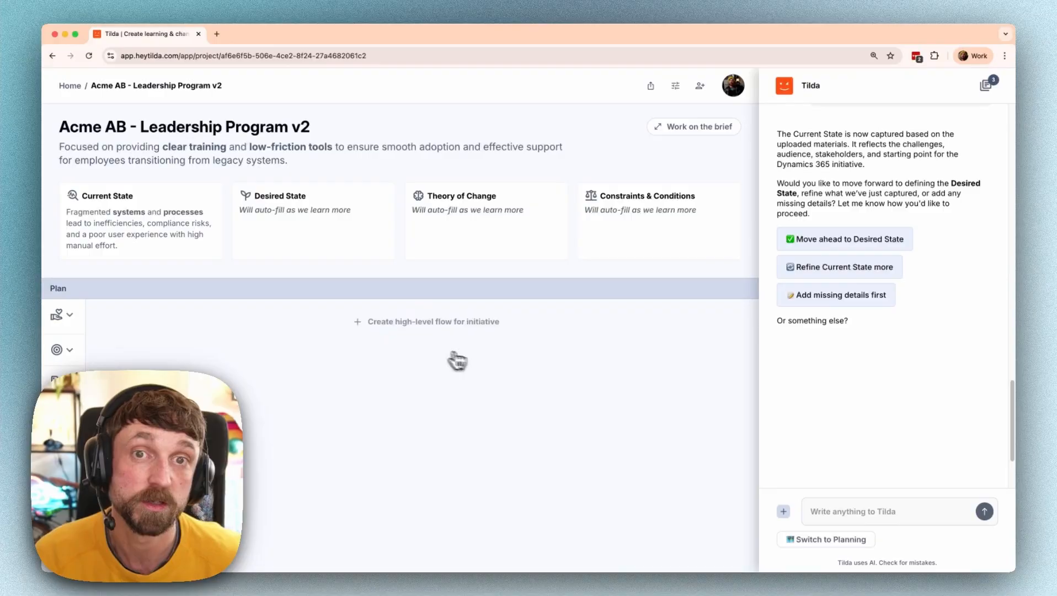
# - Move ahead to the Desired State, have Tilda draft it, and preview the three suggestions
pyautogui.click(842, 249)
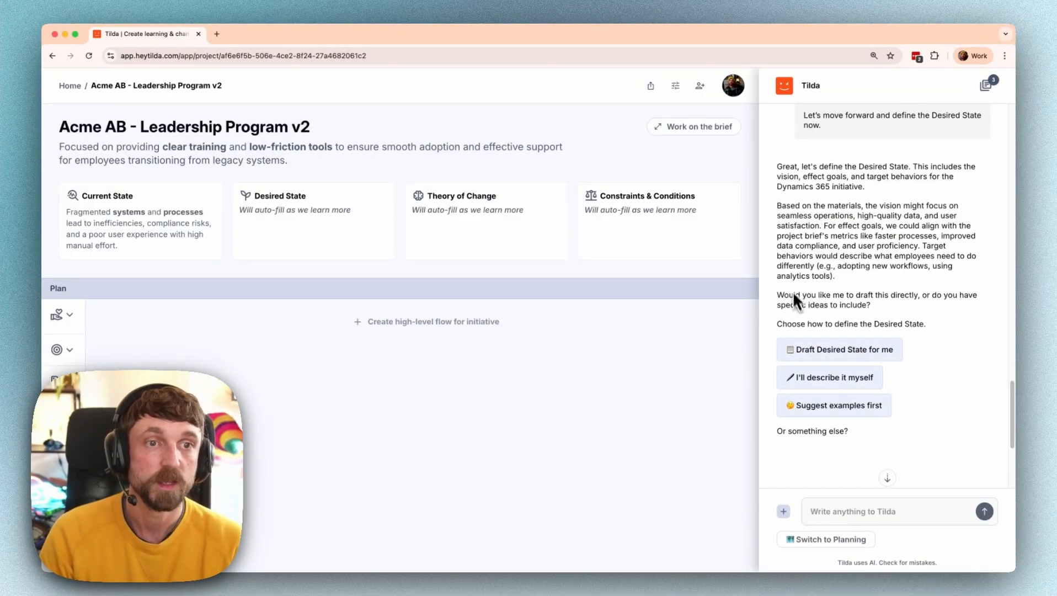
pyautogui.click(833, 352)
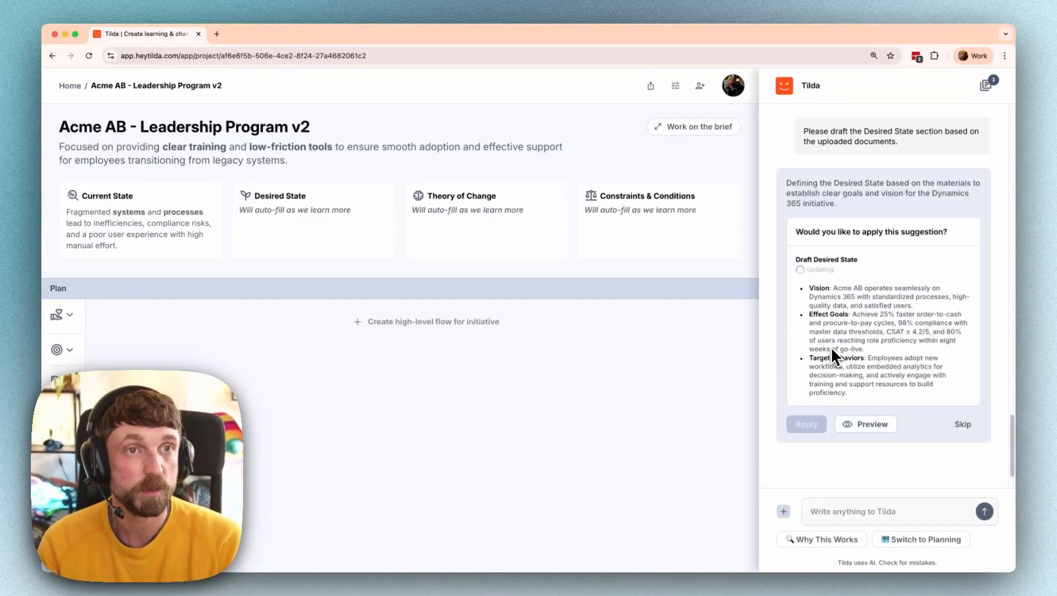
pyautogui.click(864, 426)
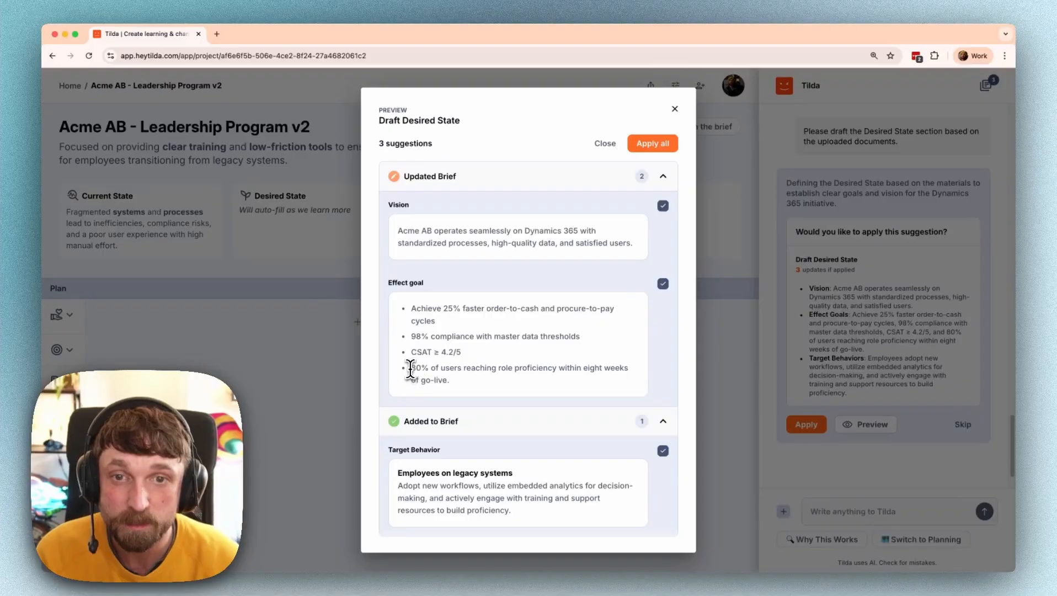
# - Copy the 80% proficiency goal and apply all Desired State suggestions to the brief
pyautogui.moveTo(411, 368); pyautogui.dragTo(469, 390)
pyautogui.press('super+c')
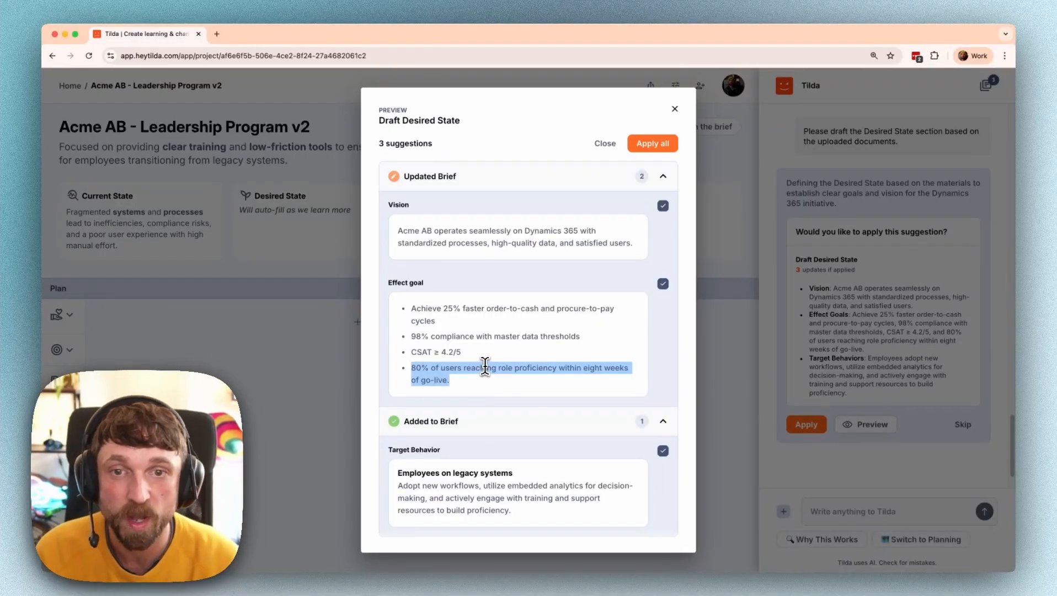
pyautogui.click(485, 368)
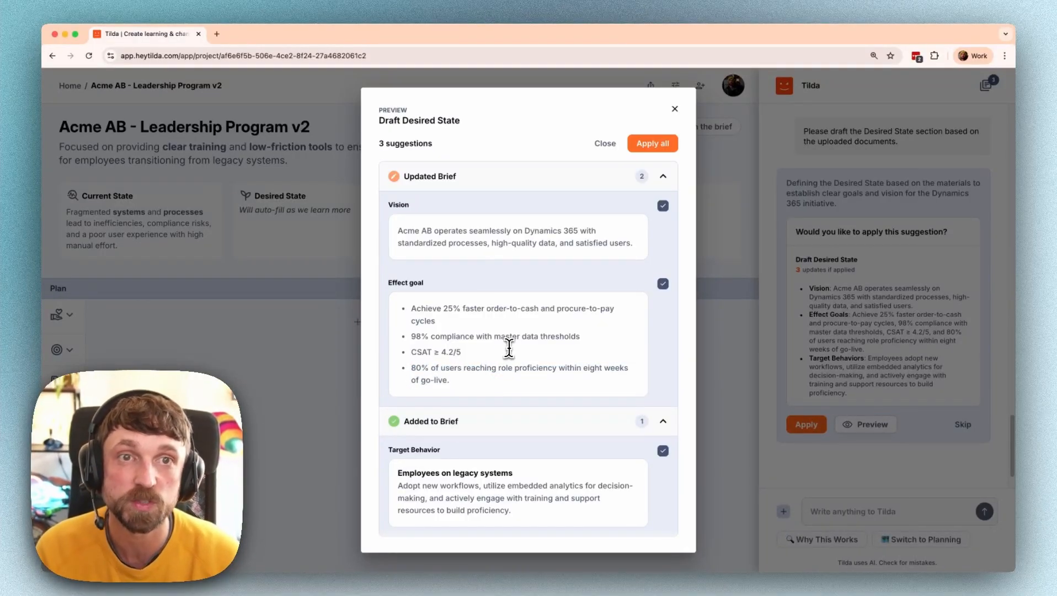
pyautogui.click(654, 145)
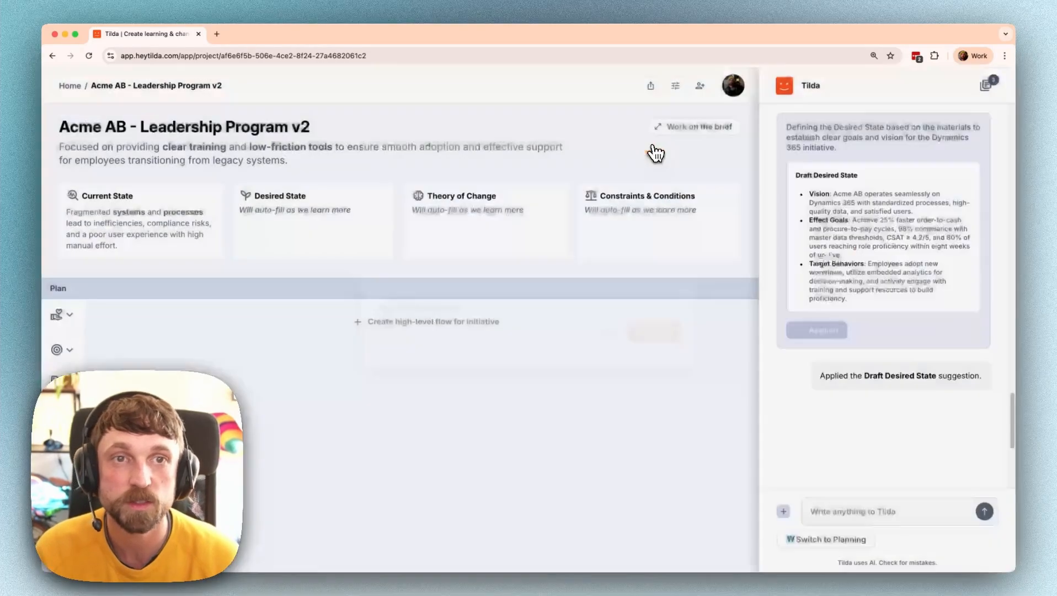
# - Send Tilda the quoted 80% goal, asking instead for 90% of users within 12 weeks
pyautogui.click(833, 511)
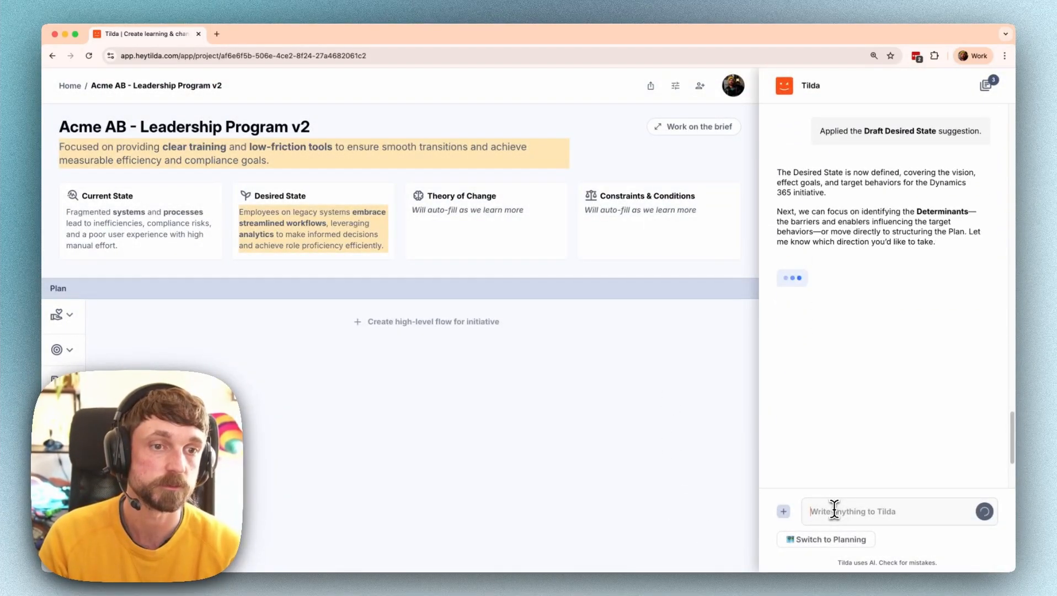
pyautogui.press('super+v')
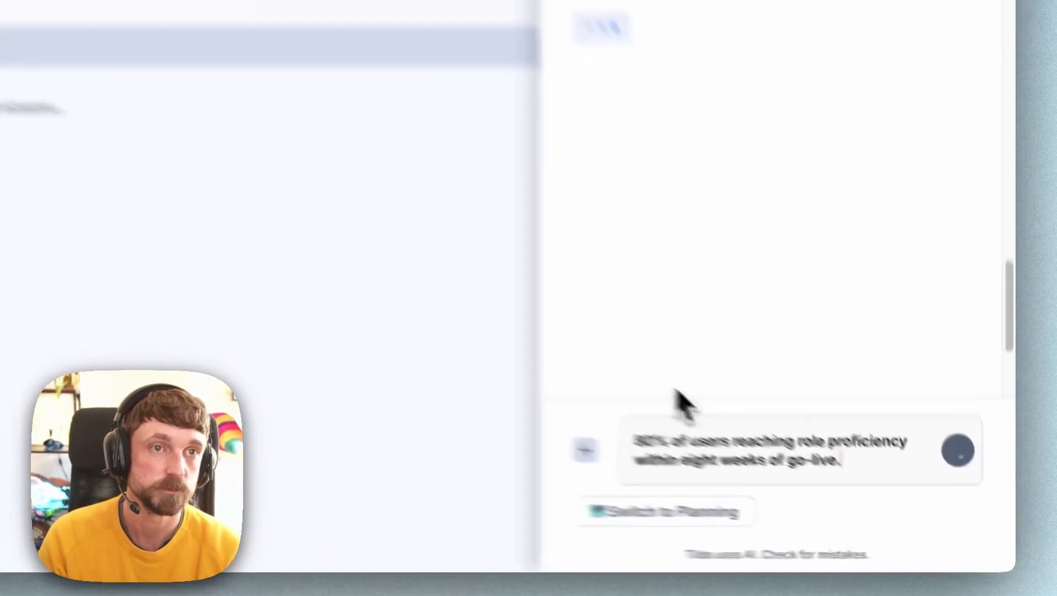
pyautogui.click(635, 442)
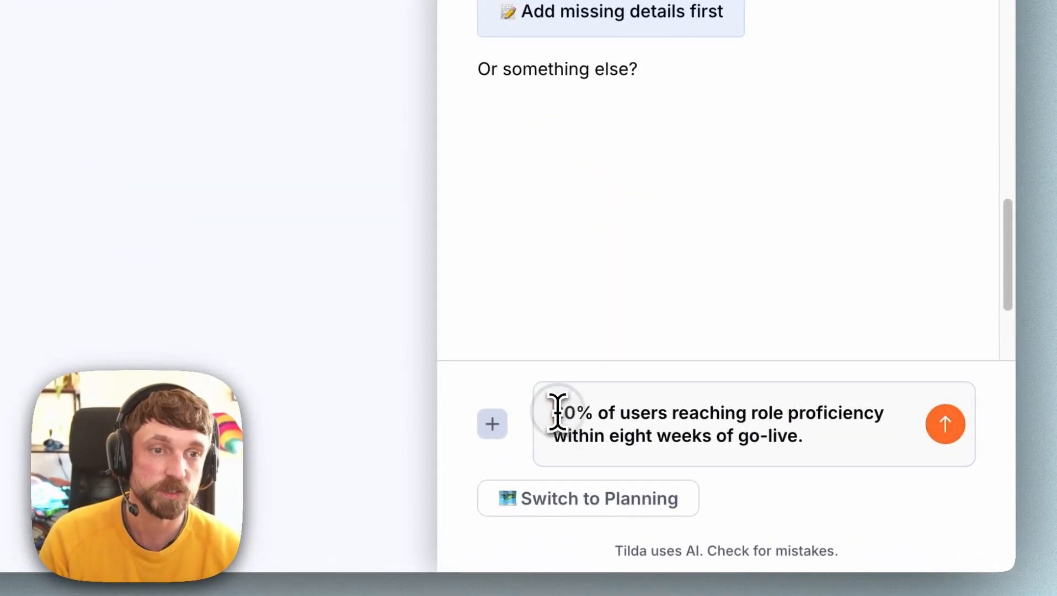
pyautogui.write('we have ')
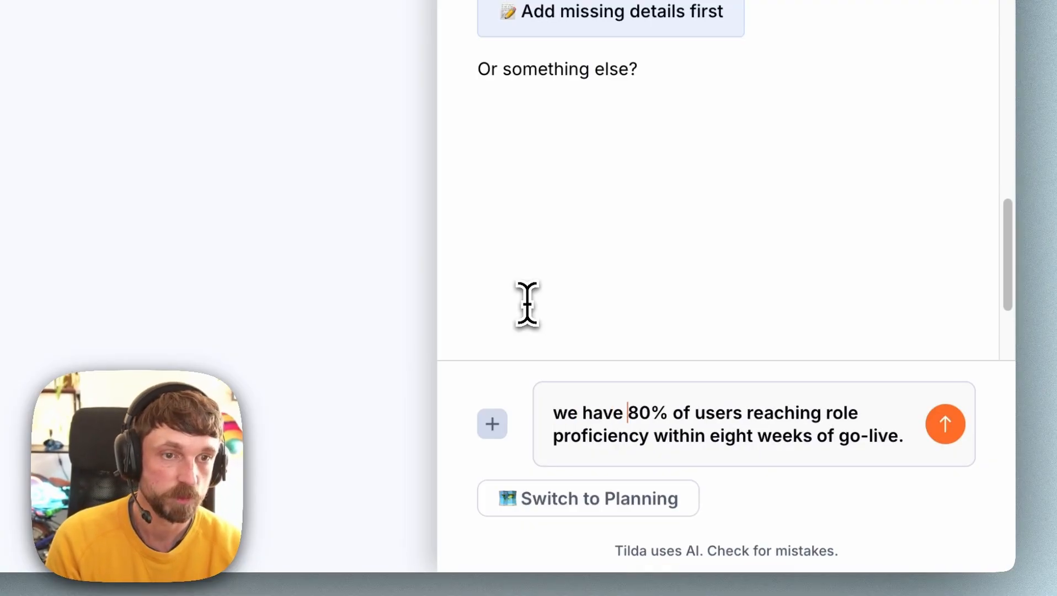
pyautogui.write('"')
pyautogui.press('super+Down')
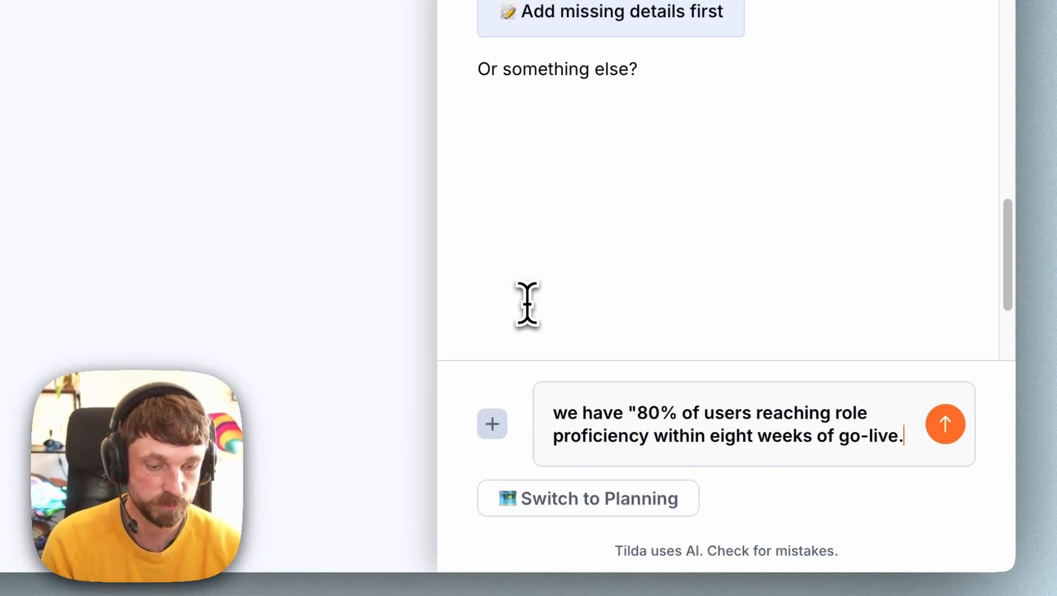
pyautogui.press('BackSpace')
pyautogui.write('"')
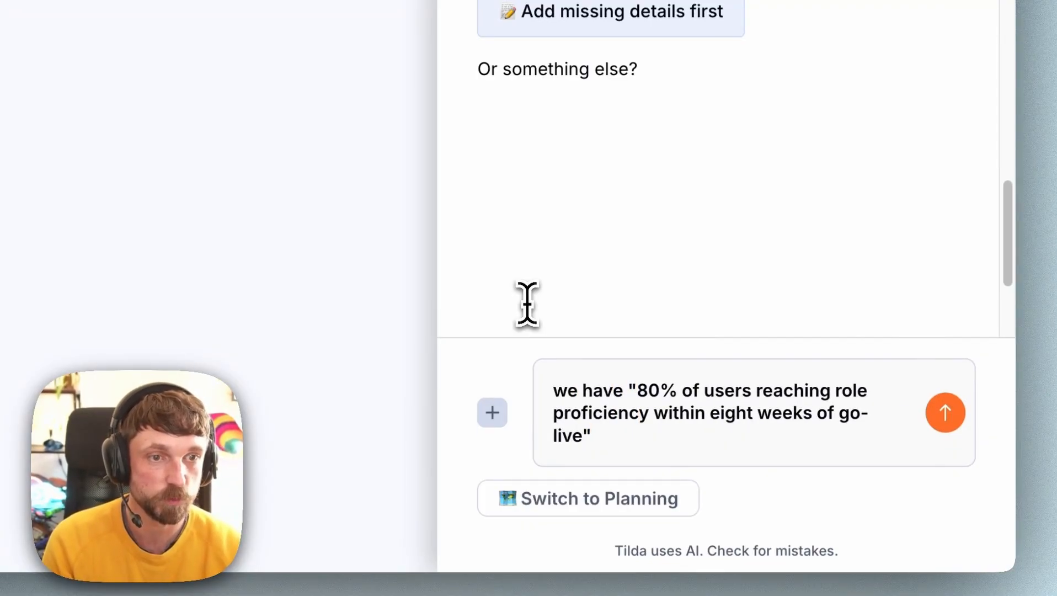
pyautogui.hotkey('shift', 'Return')
pyautogui.hotkey('shift', 'Return')
pyautogui.write("we're a")
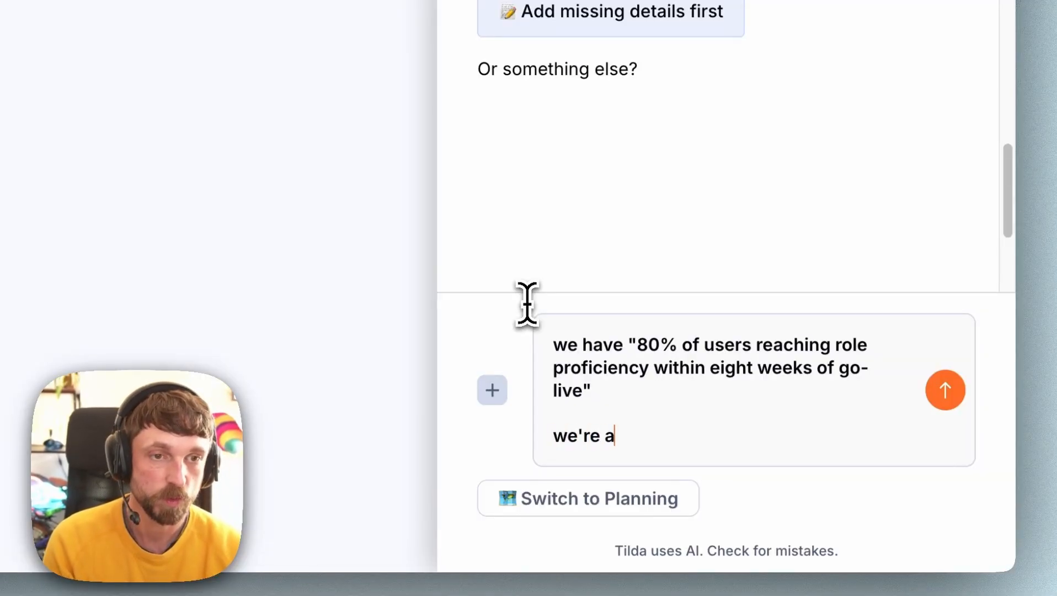
pyautogui.write('ctually look')
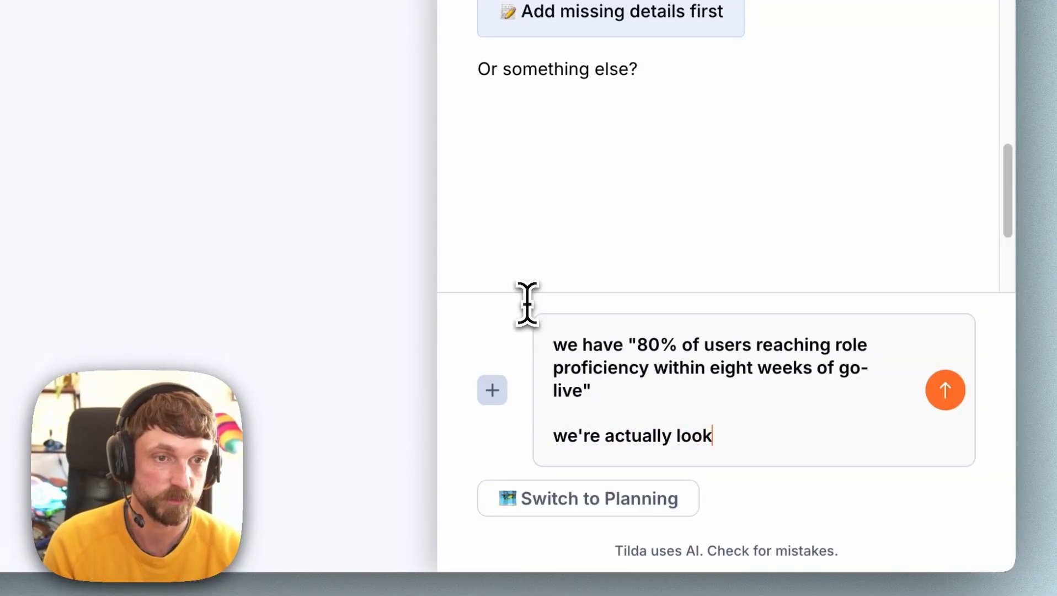
pyautogui.write('ing for 90% ')
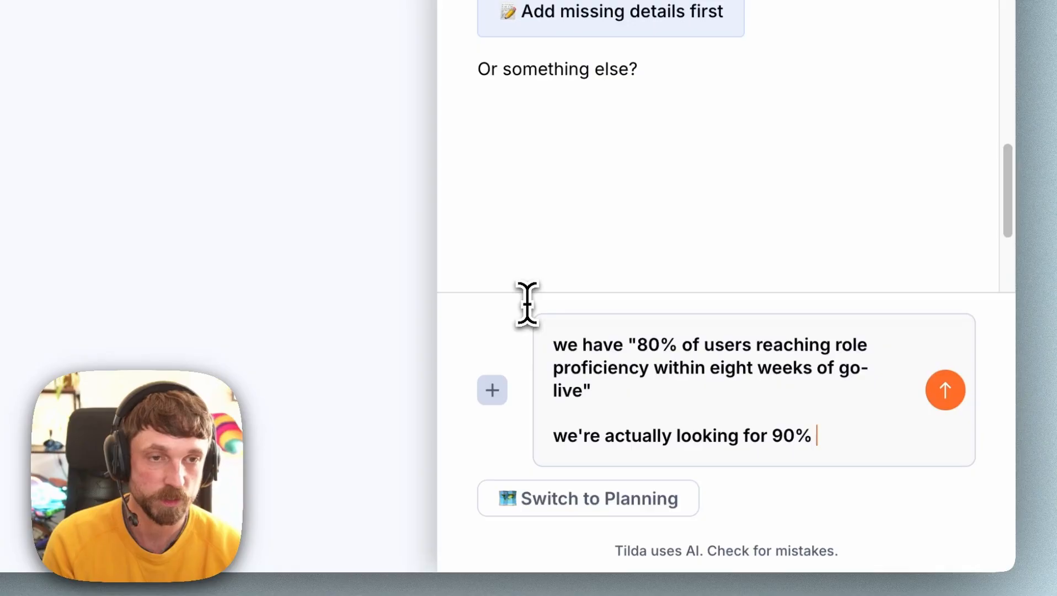
pyautogui.write('of users wihtin ')
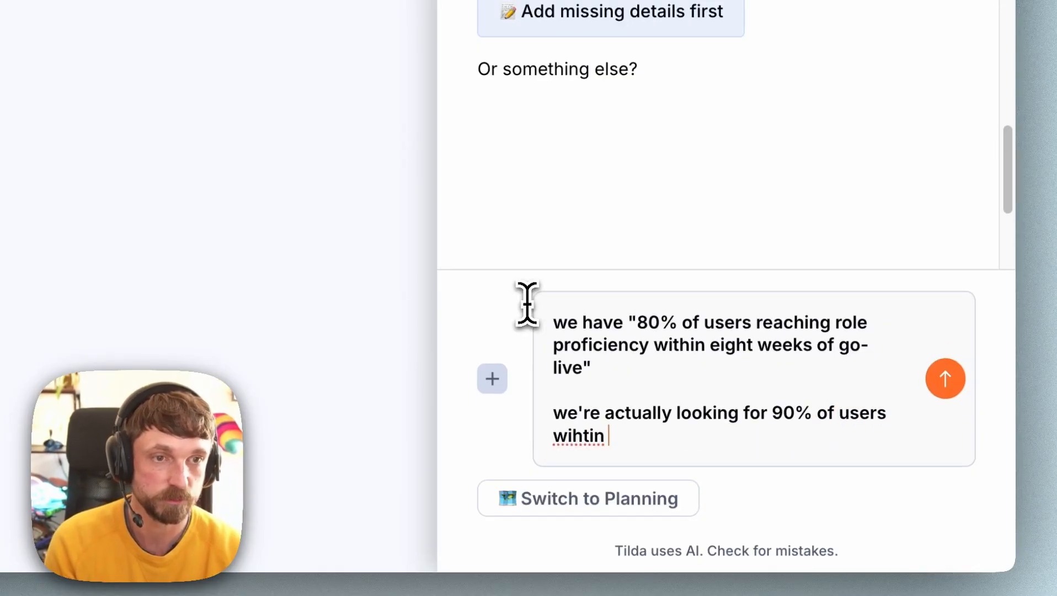
pyautogui.write('12 weeks')
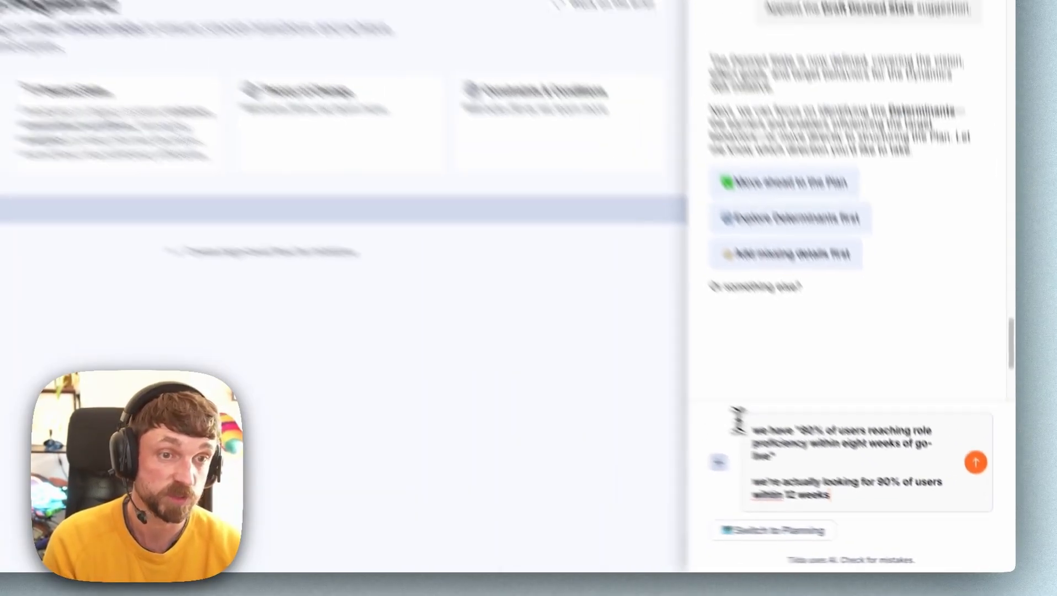
pyautogui.press('Return')
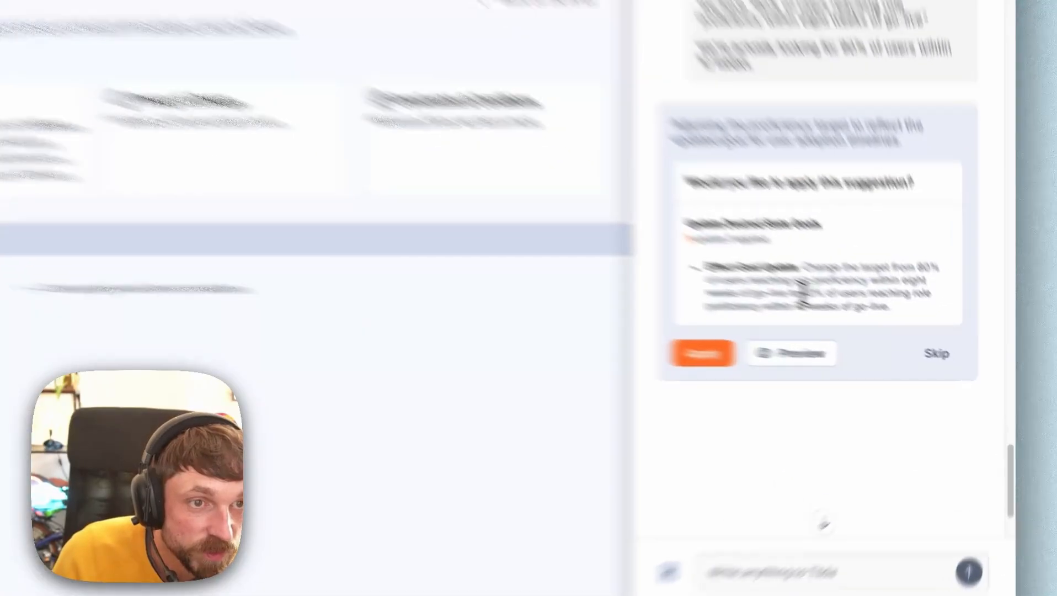
# - Apply the 90%-within-12-weeks proficiency goal and confirm it in the brief before returning to the overview
pyautogui.moveTo(801, 293); pyautogui.dragTo(885, 304)
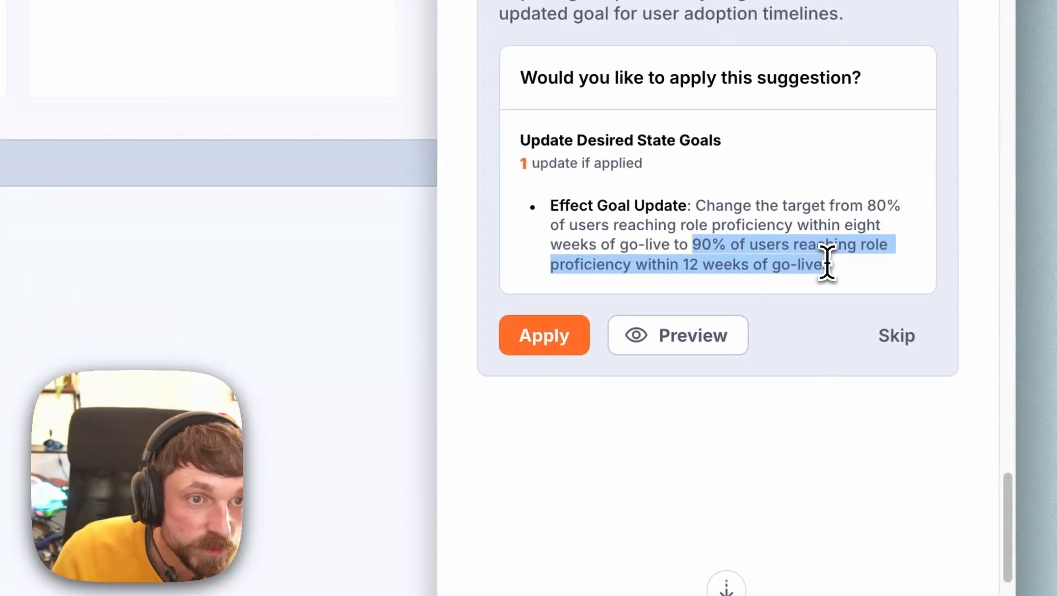
pyautogui.click(693, 264)
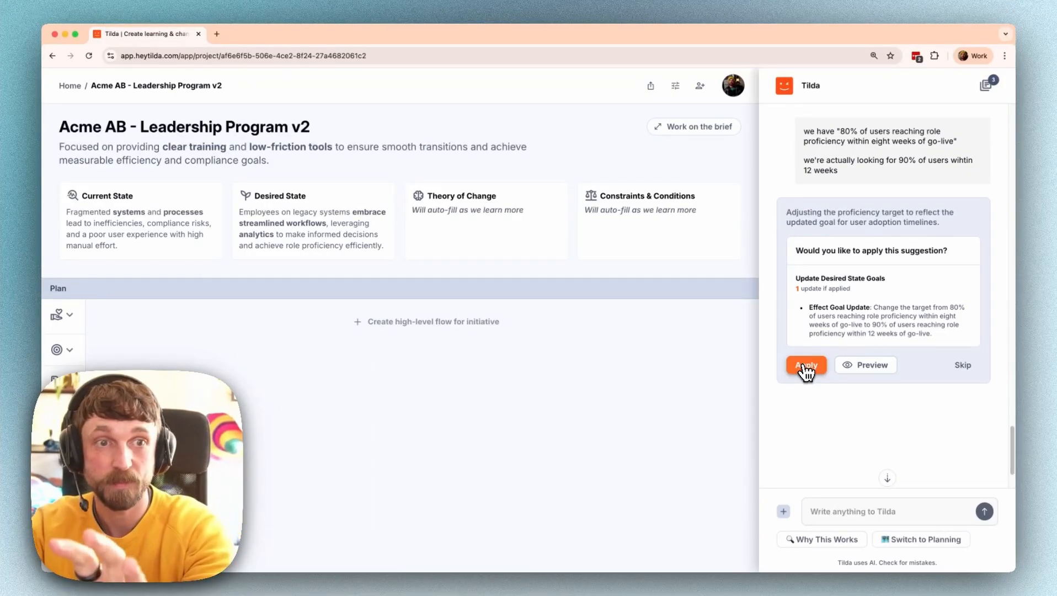
pyautogui.click(806, 365)
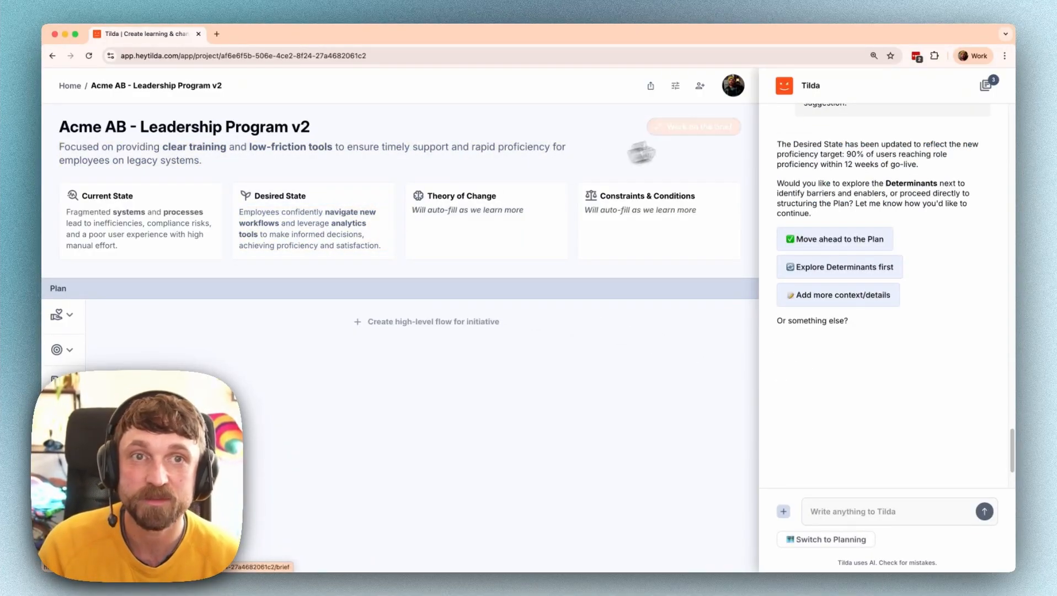
pyautogui.click(709, 128)
pyautogui.scroll(-5, 283, 289)
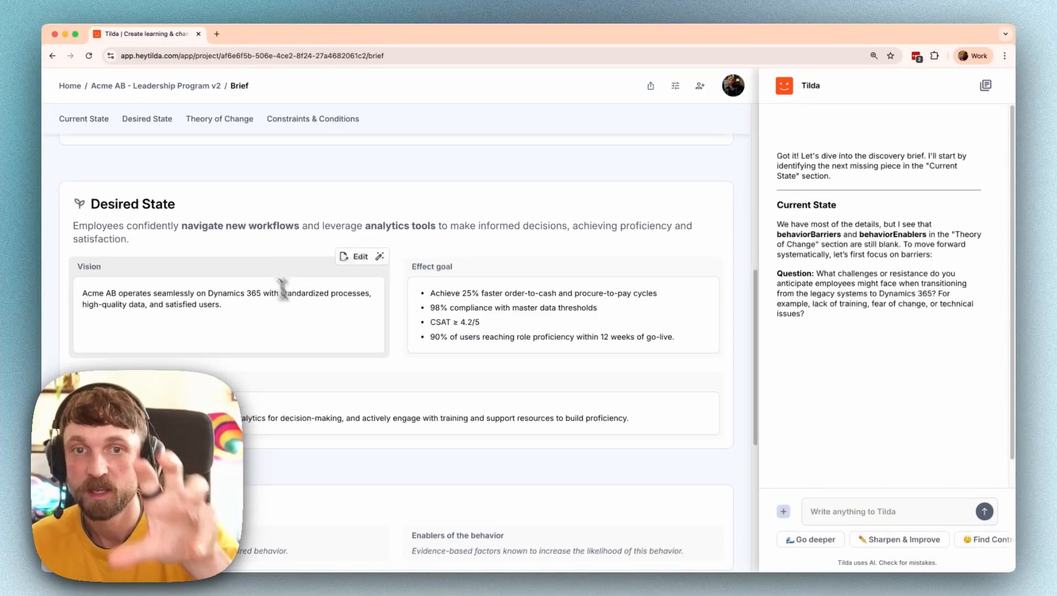
pyautogui.moveTo(431, 338); pyautogui.dragTo(544, 337)
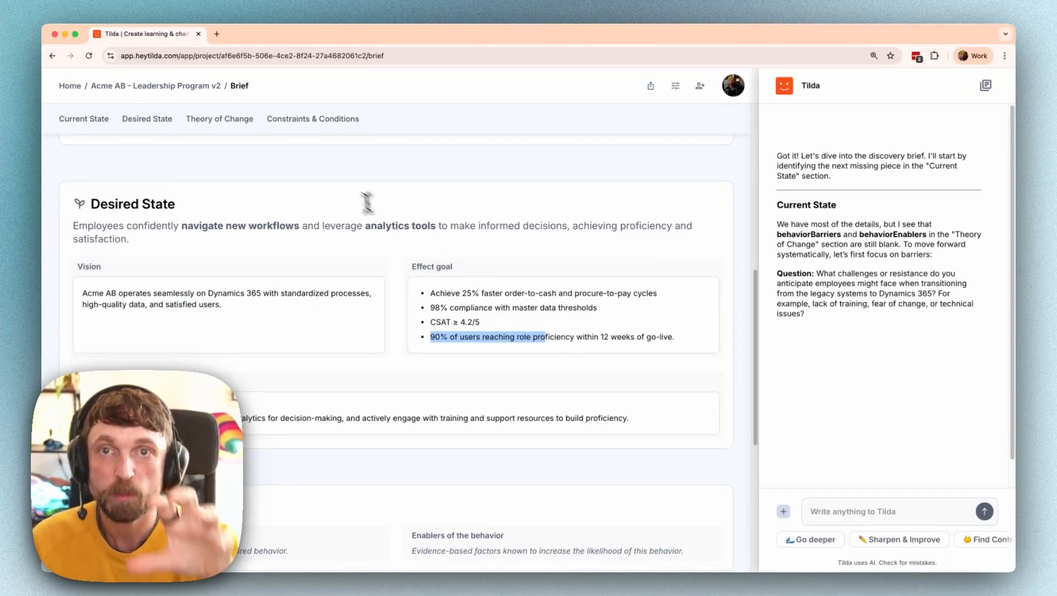
pyautogui.click(186, 87)
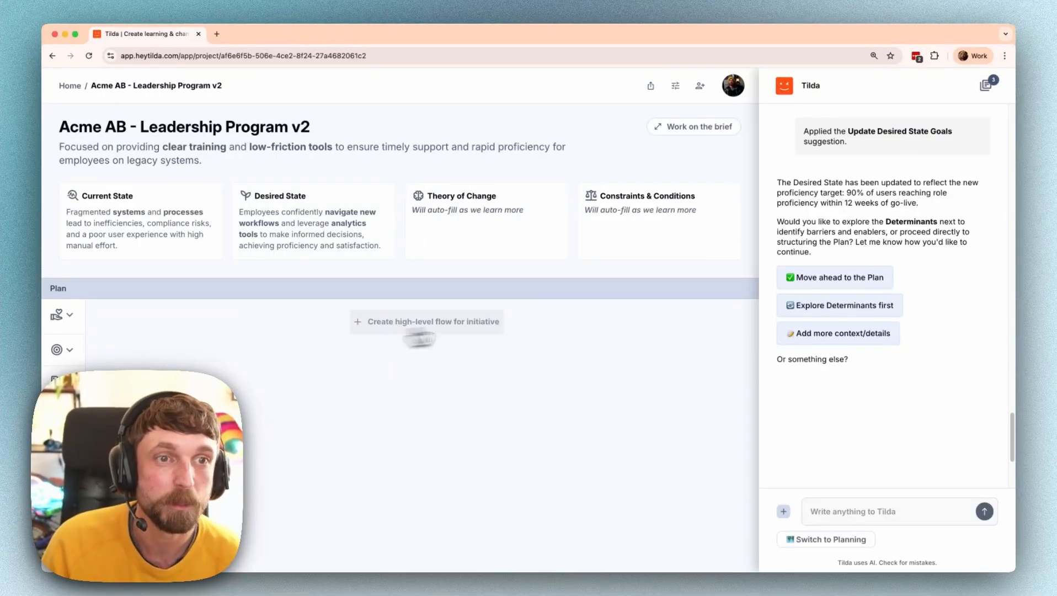
# - Move on to the Plan and ask Tilda for a research-driven leadership engagement phase, staying in planning
pyautogui.click(817, 280)
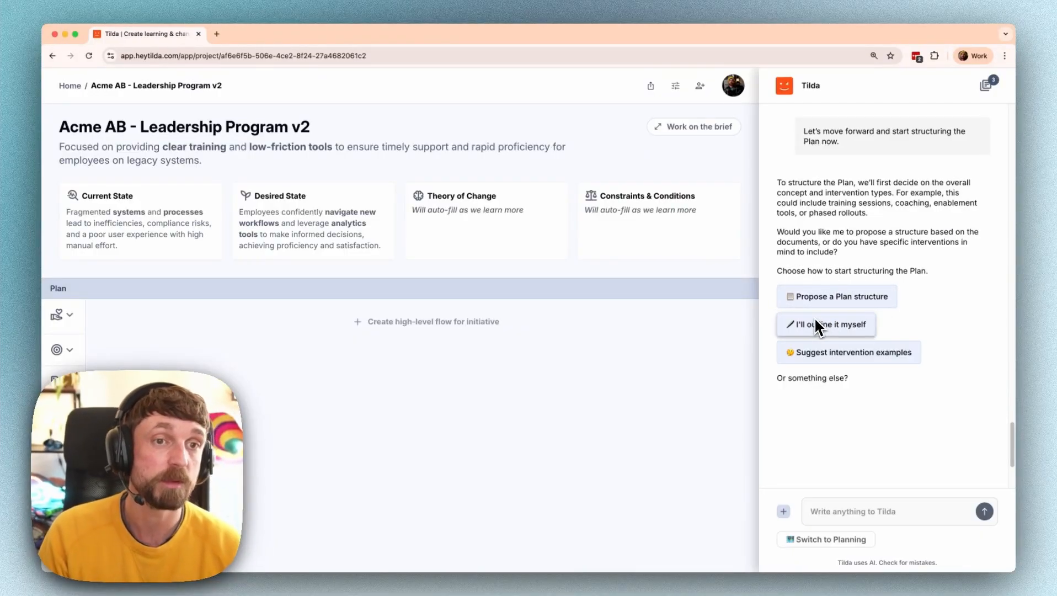
pyautogui.click(826, 353)
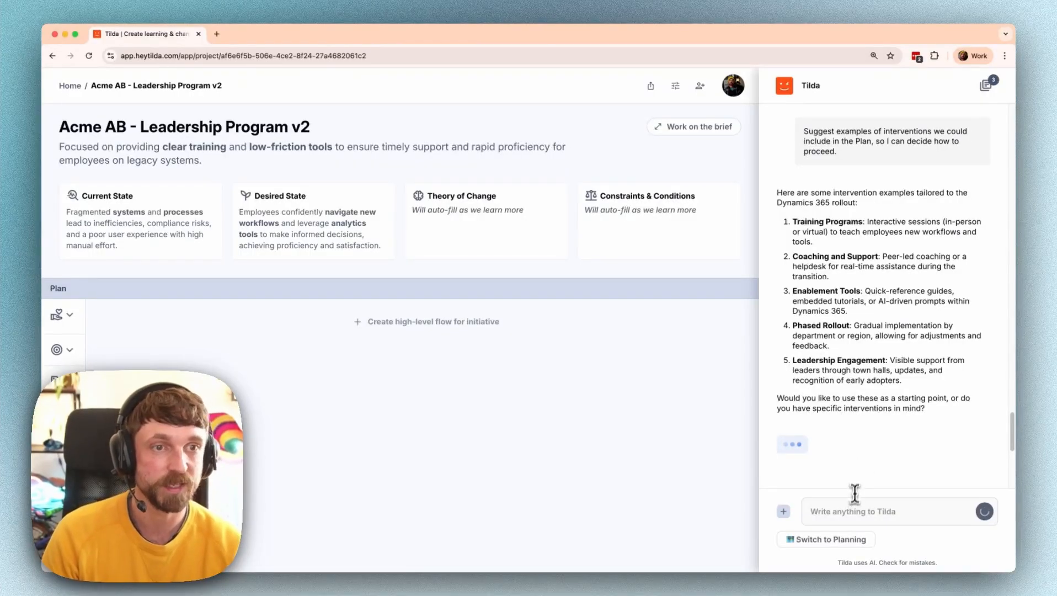
pyautogui.click(853, 511)
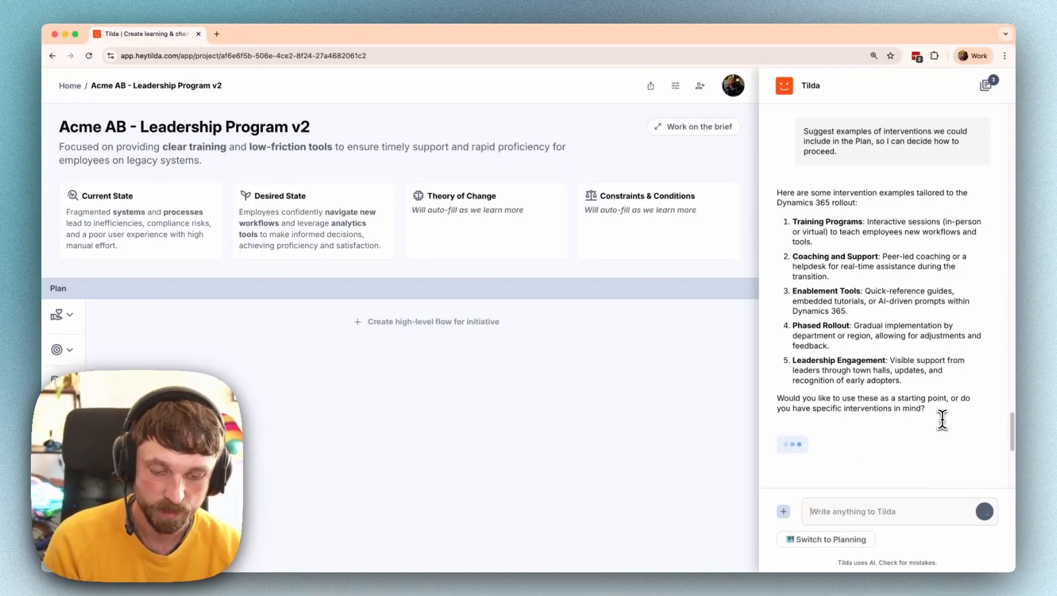
pyautogui.write("let's start w")
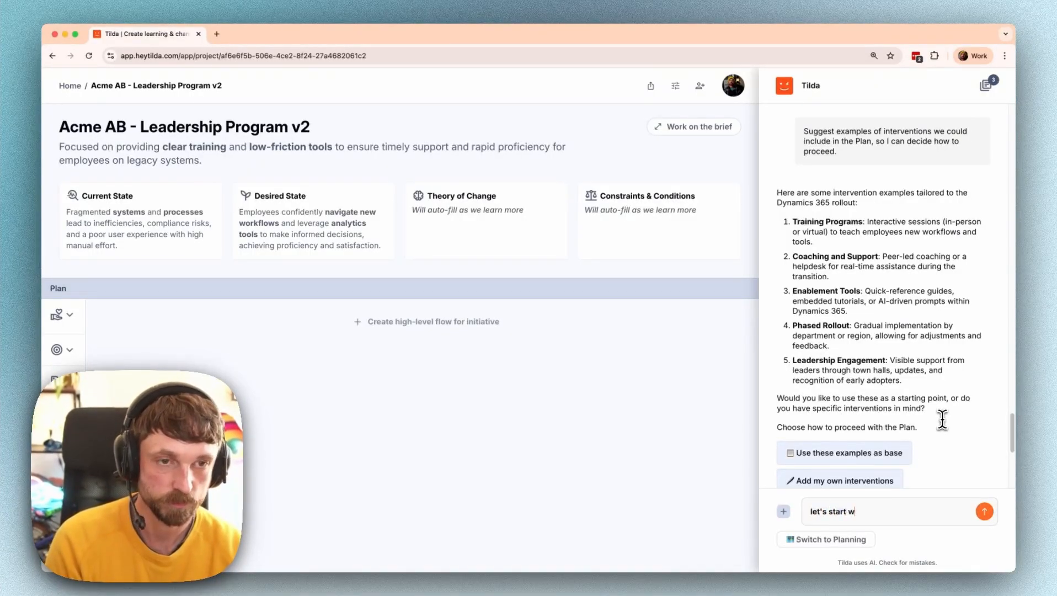
pyautogui.write('ith lead')
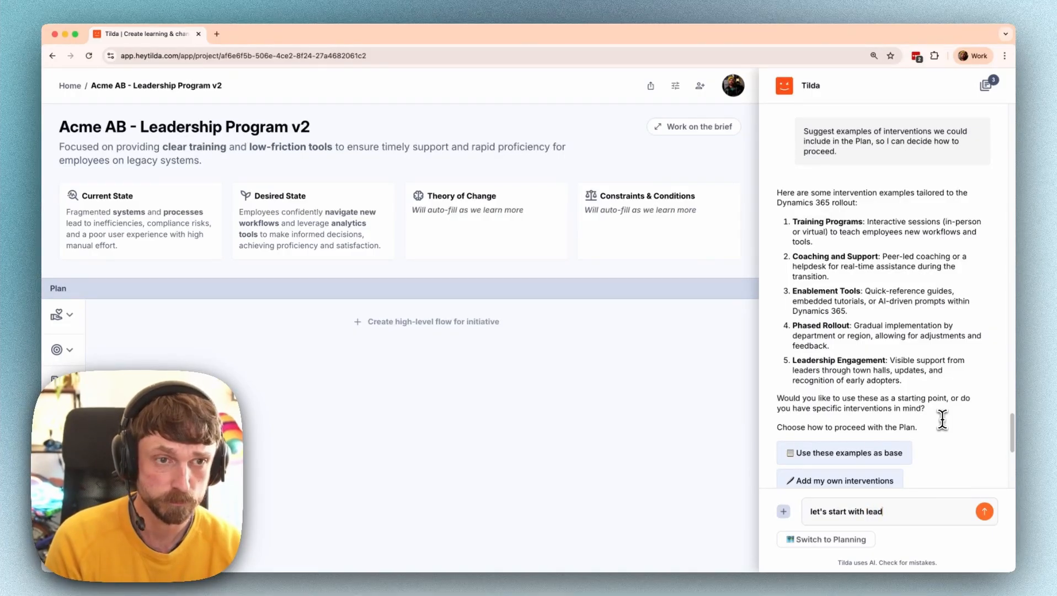
pyautogui.write('ership engagement')
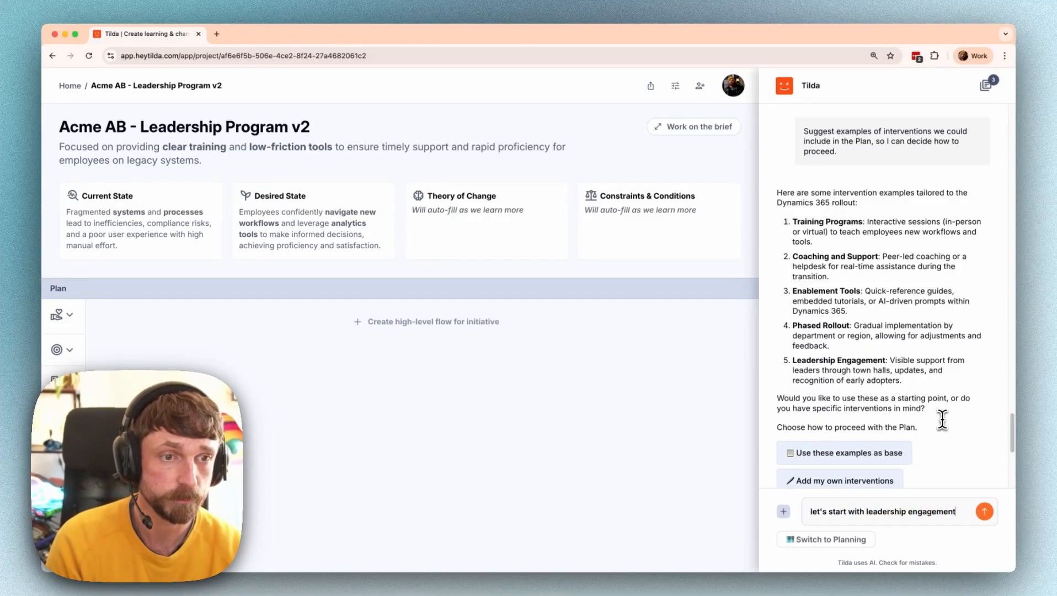
pyautogui.write(' - driven b')
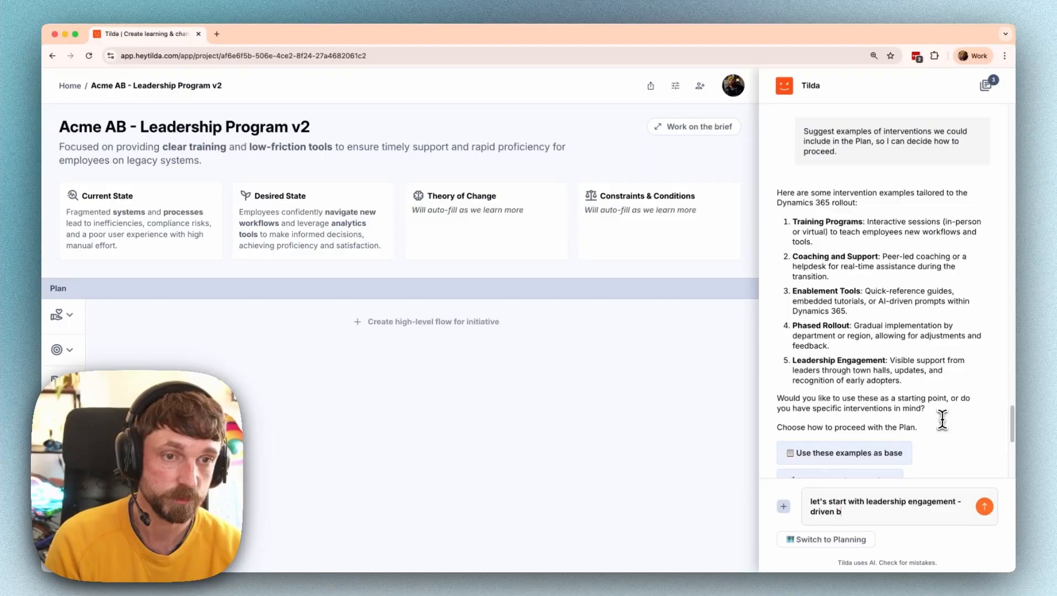
pyautogui.write('y a re')
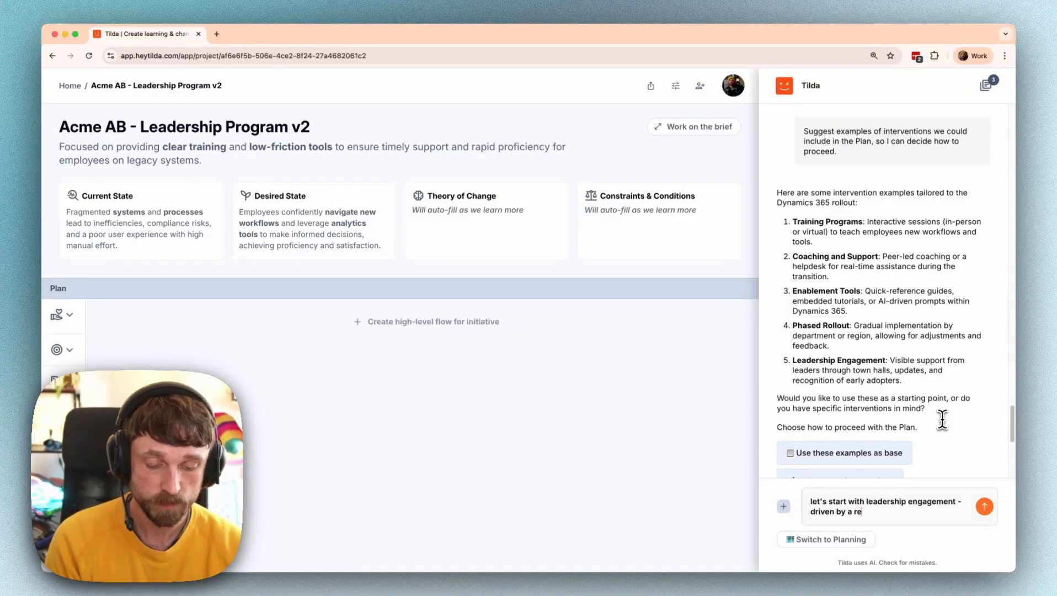
pyautogui.write('search phase - the')
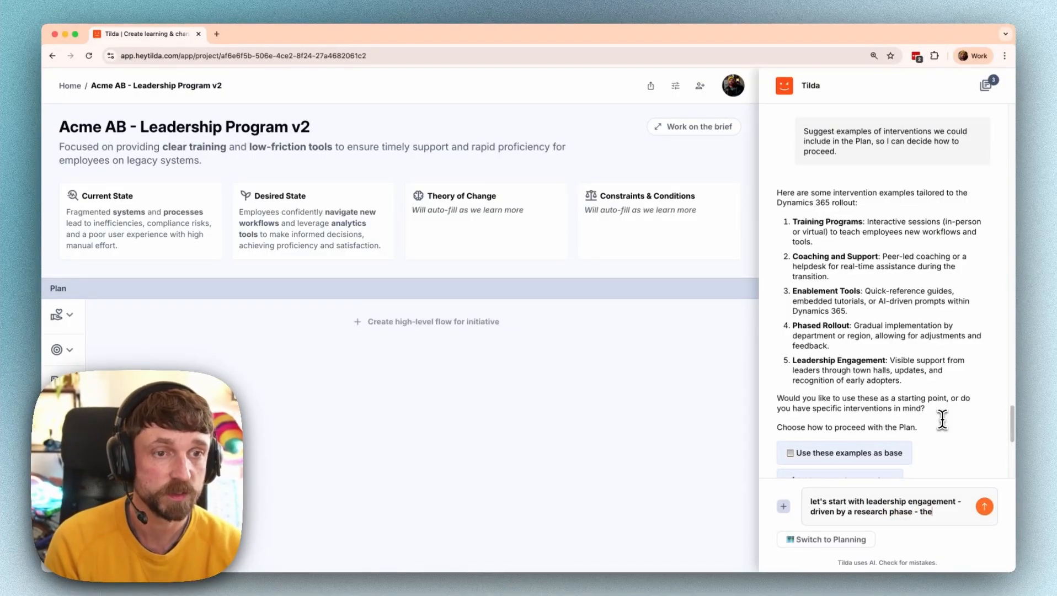
pyautogui.write('n use')
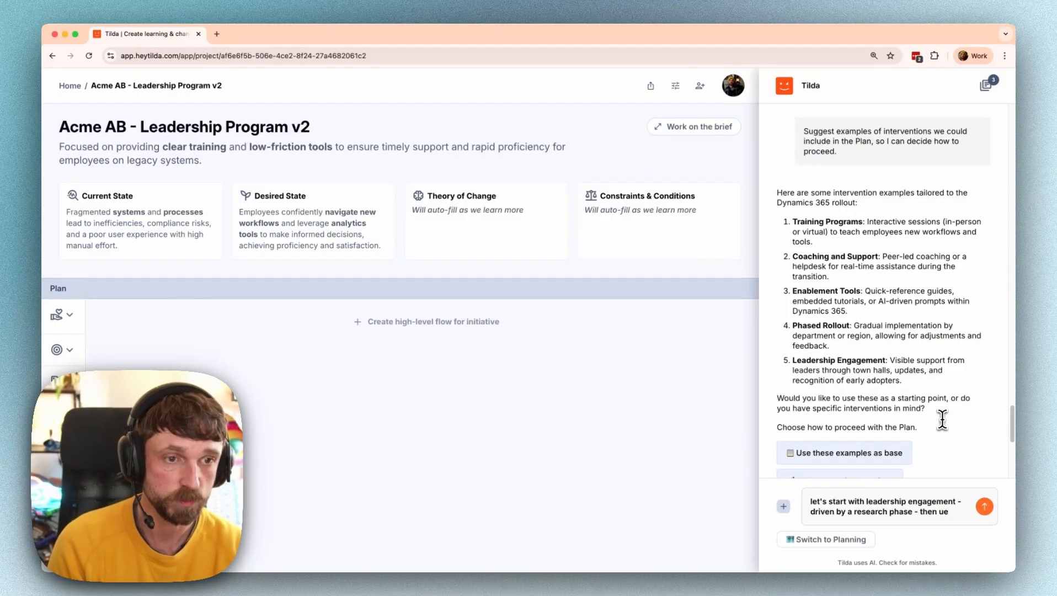
pyautogui.press('BackSpace')
pyautogui.write('se that to define the next')
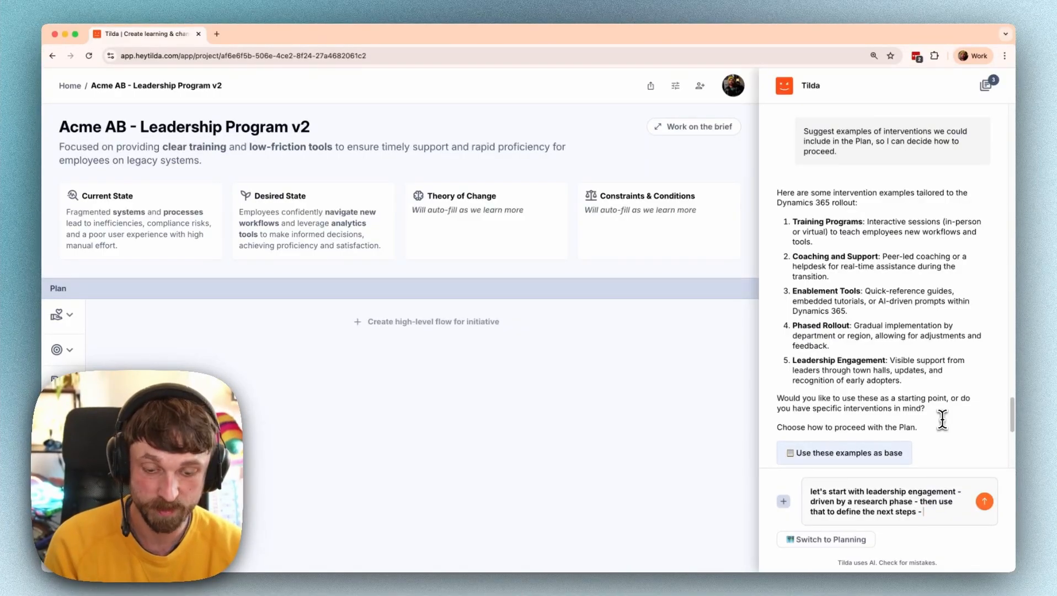
pyautogui.write('steps - we want to stick')
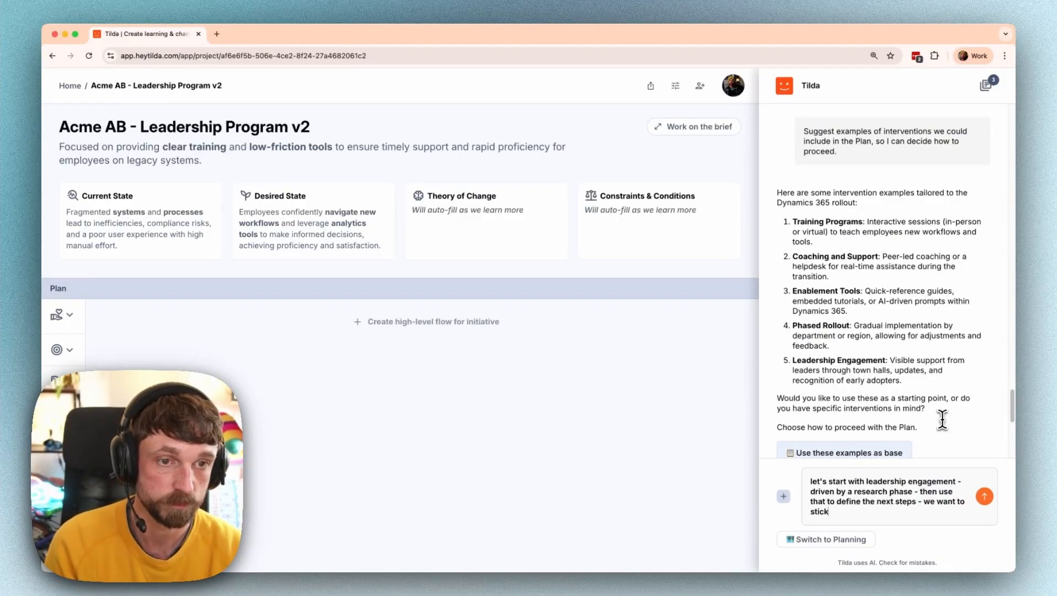
pyautogui.write(" to the 'planning' phase")
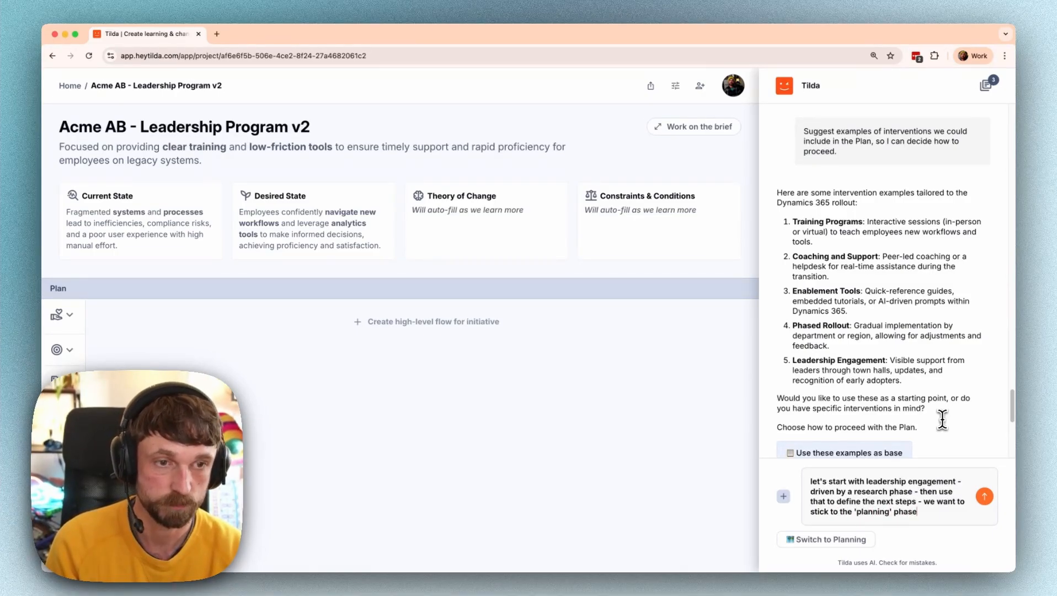
pyautogui.write(' of this project fo')
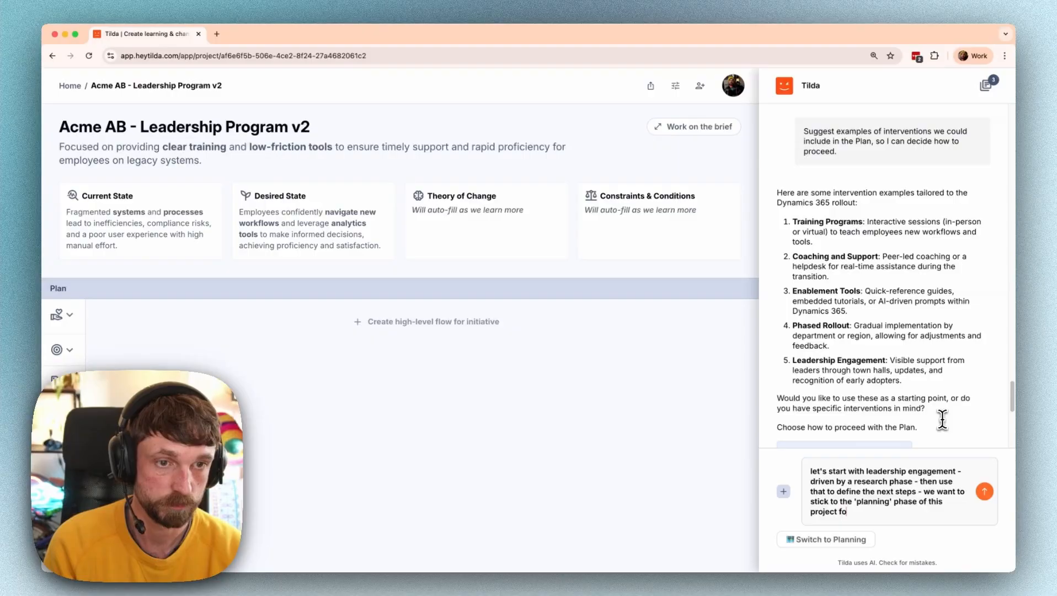
pyautogui.write('r now')
pyautogui.press('Return')
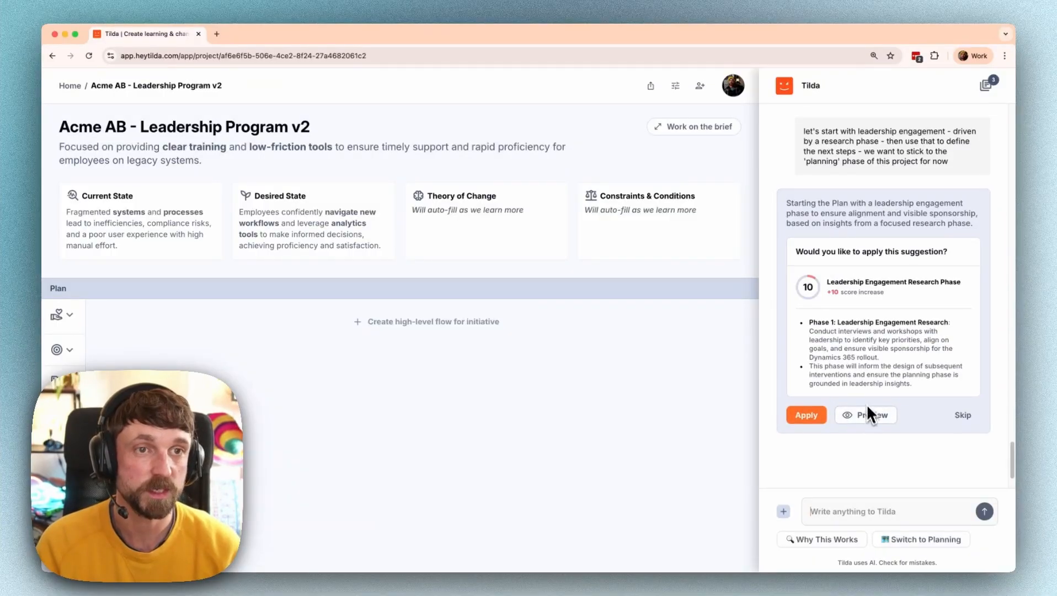
# - Apply Leadership Engagement Research as the first phase, then request a Pilot Planning Phase suggestion
pyautogui.click(869, 415)
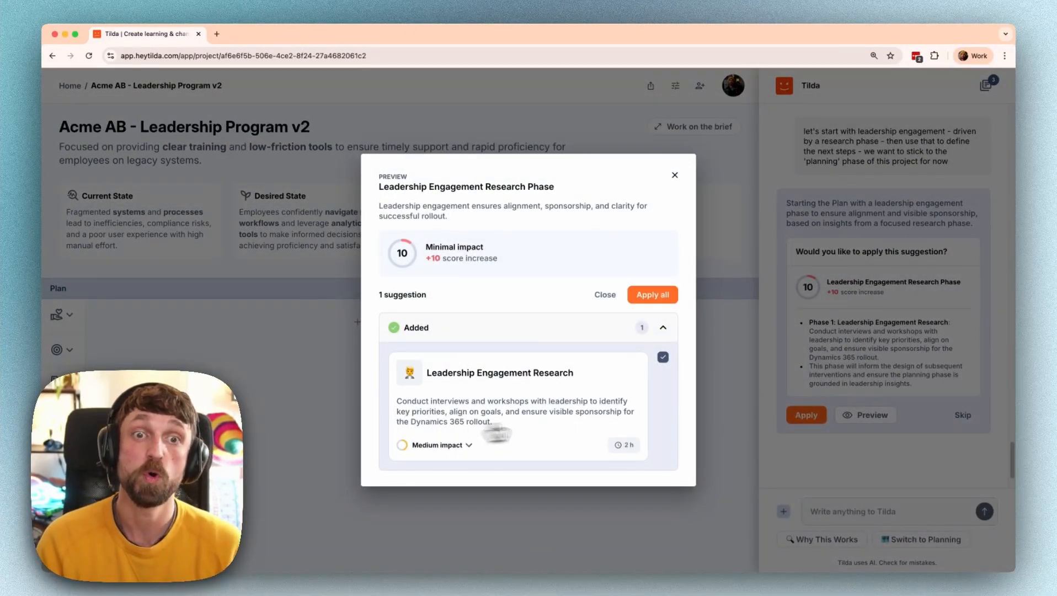
pyautogui.click(648, 298)
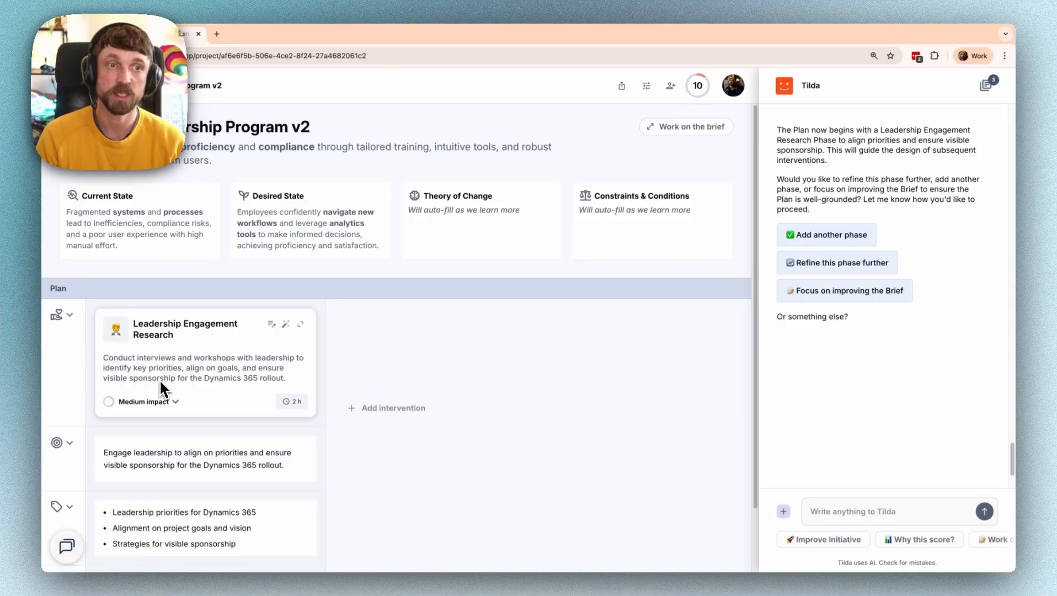
pyautogui.click(828, 238)
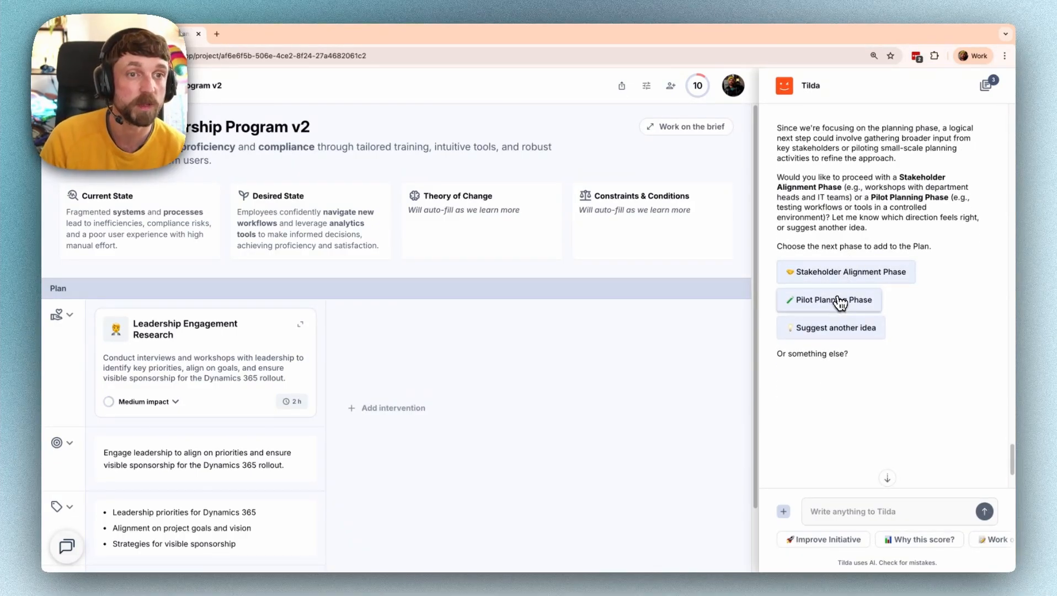
pyautogui.click(839, 301)
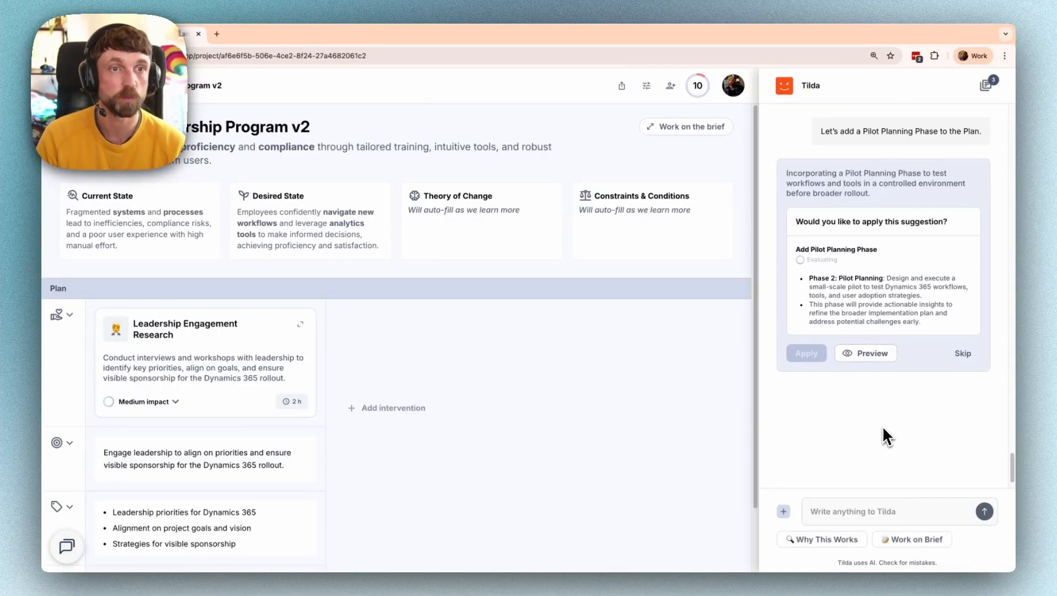
# - Preview and review the Pilot Planning Phase description, then apply it as phase 2
pyautogui.click(871, 357)
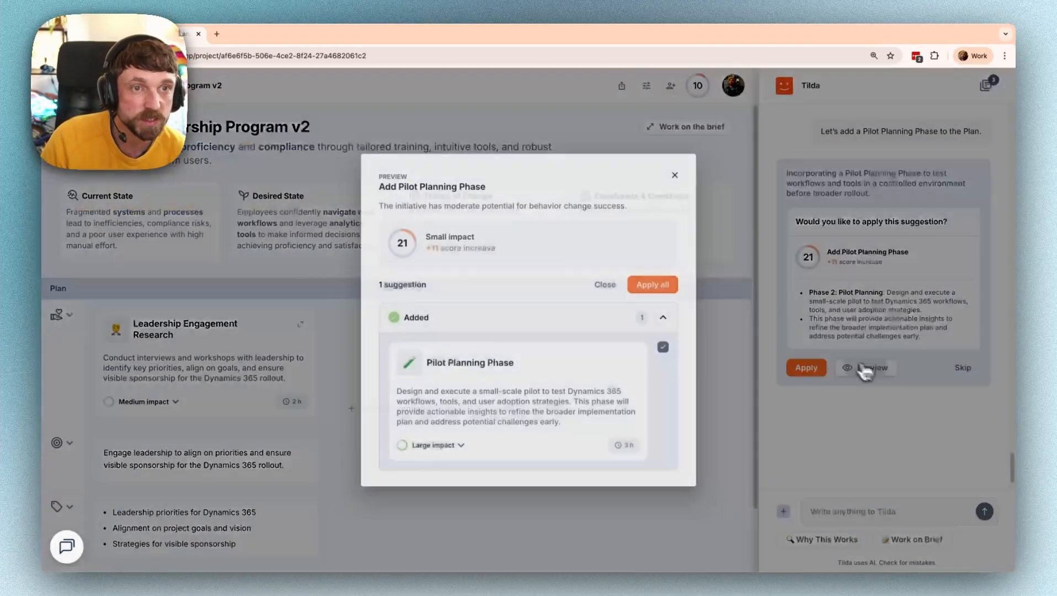
pyautogui.moveTo(480, 393); pyautogui.dragTo(614, 396)
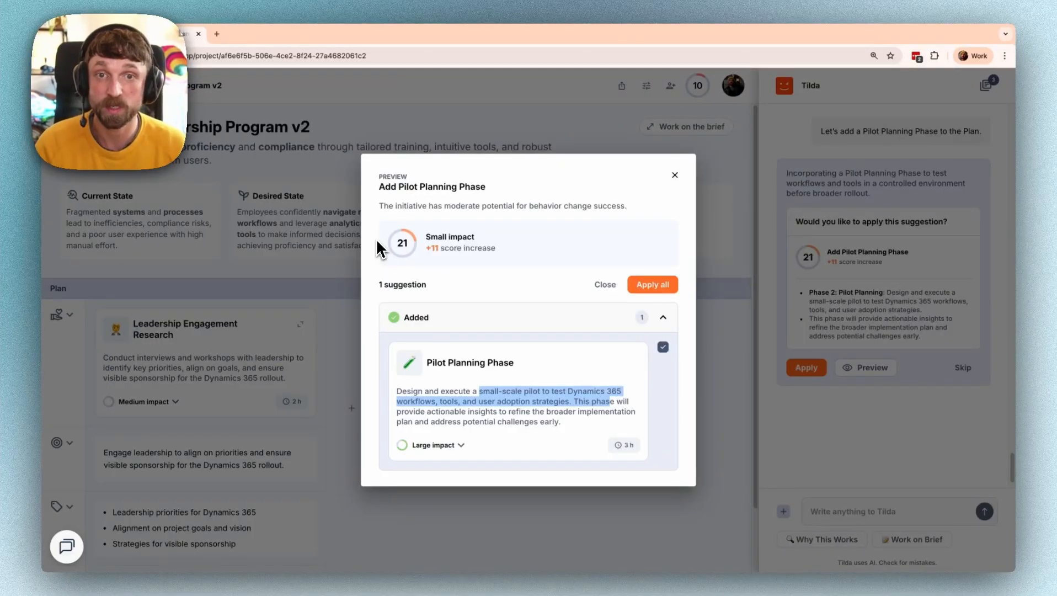
pyautogui.moveTo(509, 391); pyautogui.dragTo(544, 395)
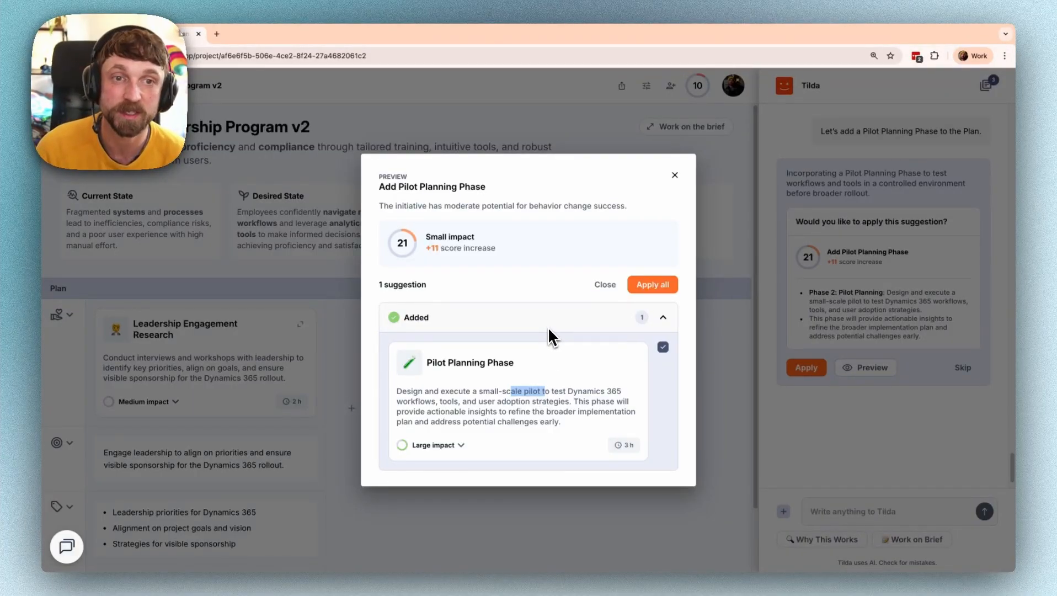
pyautogui.click(655, 285)
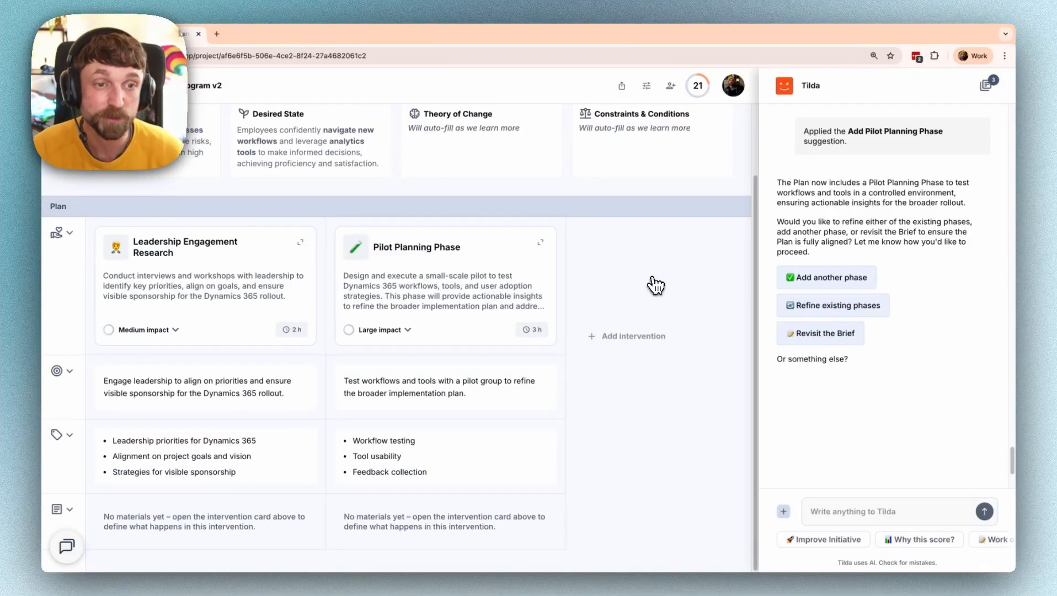
# - Apply the Optimize Initiative for Behavioral Impact suggestion from Improve Initiative
pyautogui.click(829, 547)
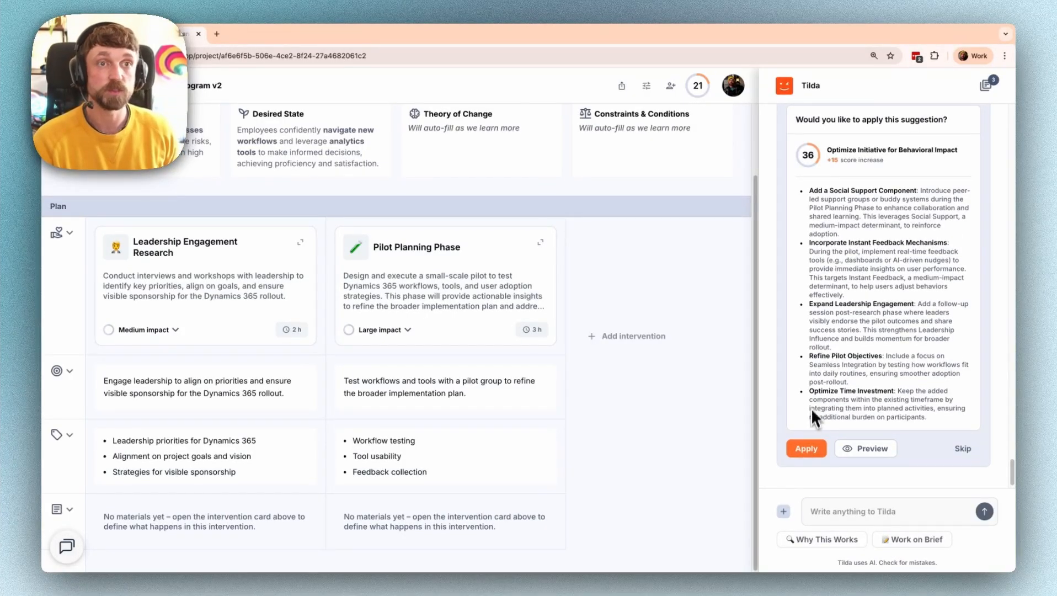
pyautogui.click(807, 447)
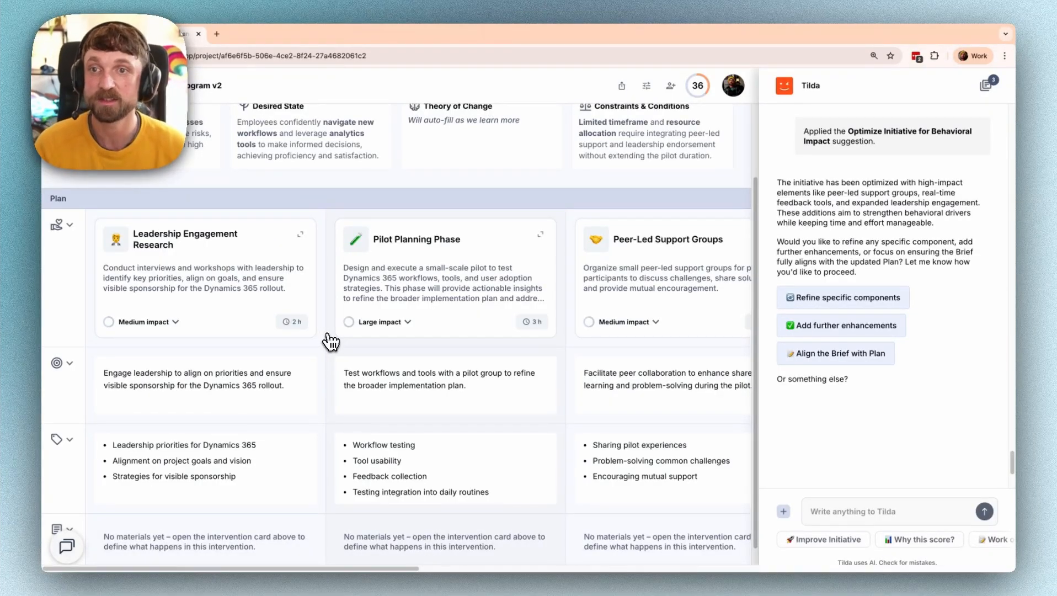
# - Open the Peer-Led Support Groups card's intervention page, returning once to the Plan and reopening it
pyautogui.hscroll(5, 331, 342)
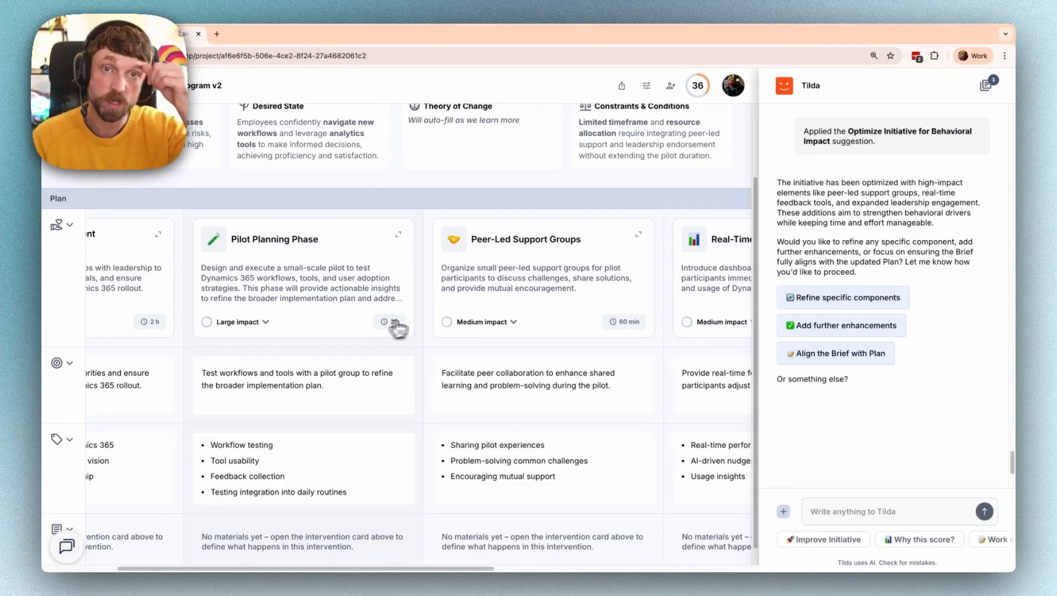
pyautogui.click(640, 237)
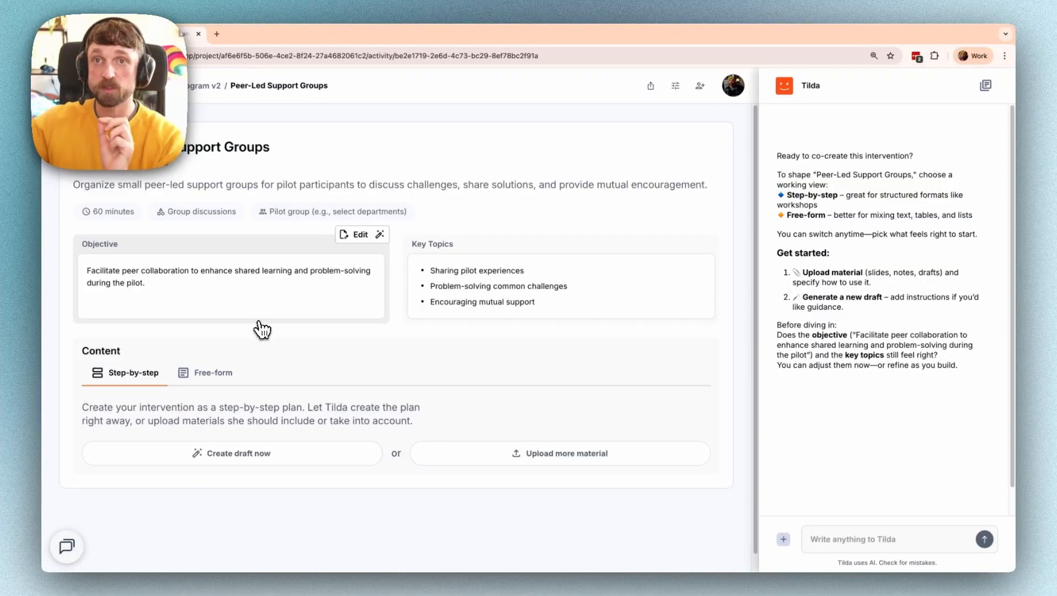
pyautogui.click(215, 85)
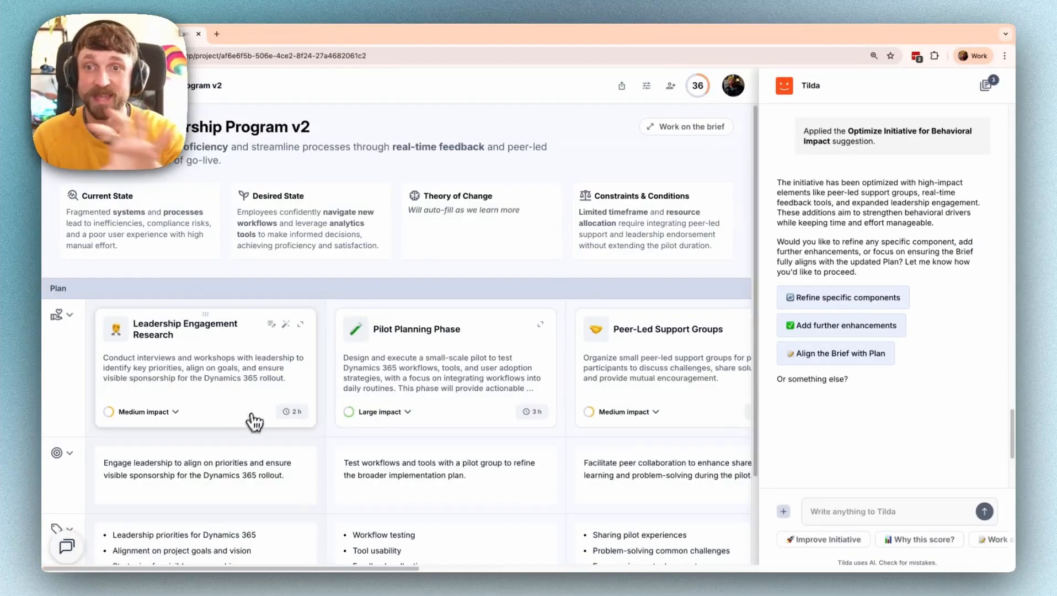
pyautogui.hscroll(3, 585, 356)
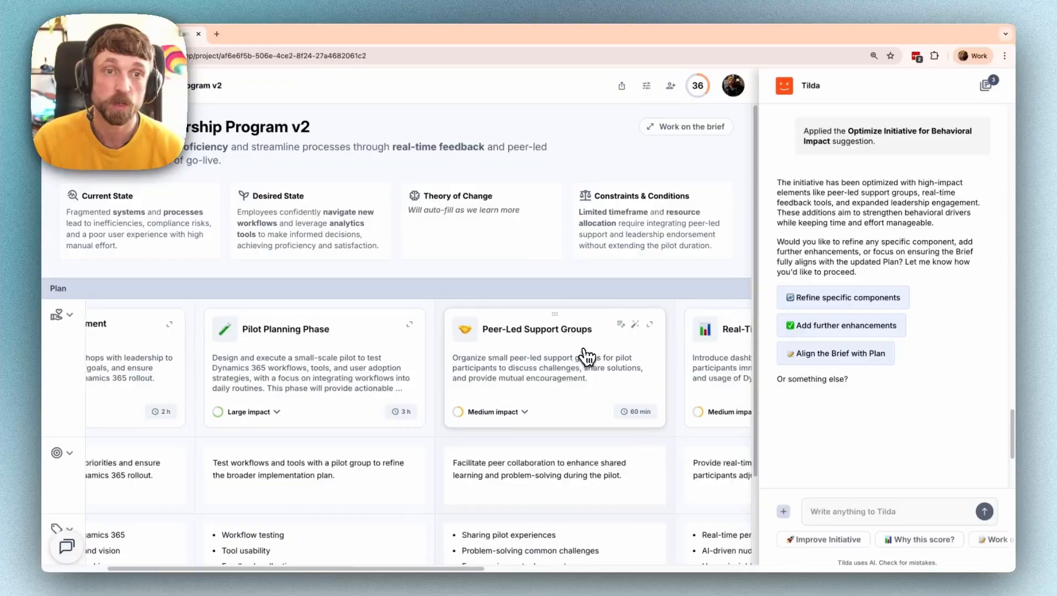
pyautogui.click(635, 325)
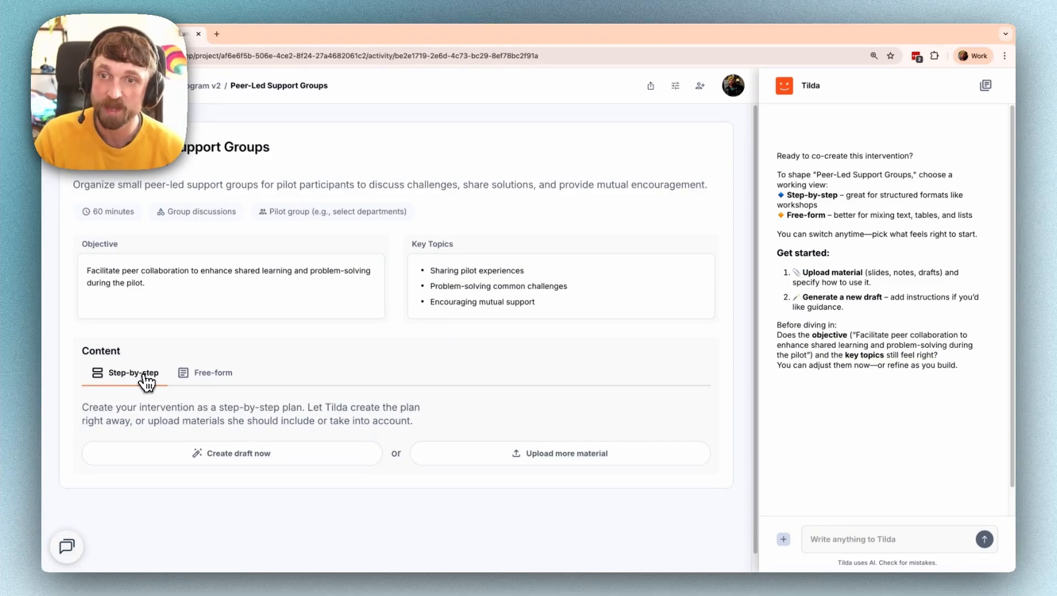
# - Create the draft without extra instructions, review the five steps, and edit step 2, Sharing pilot experiences
pyautogui.click(219, 454)
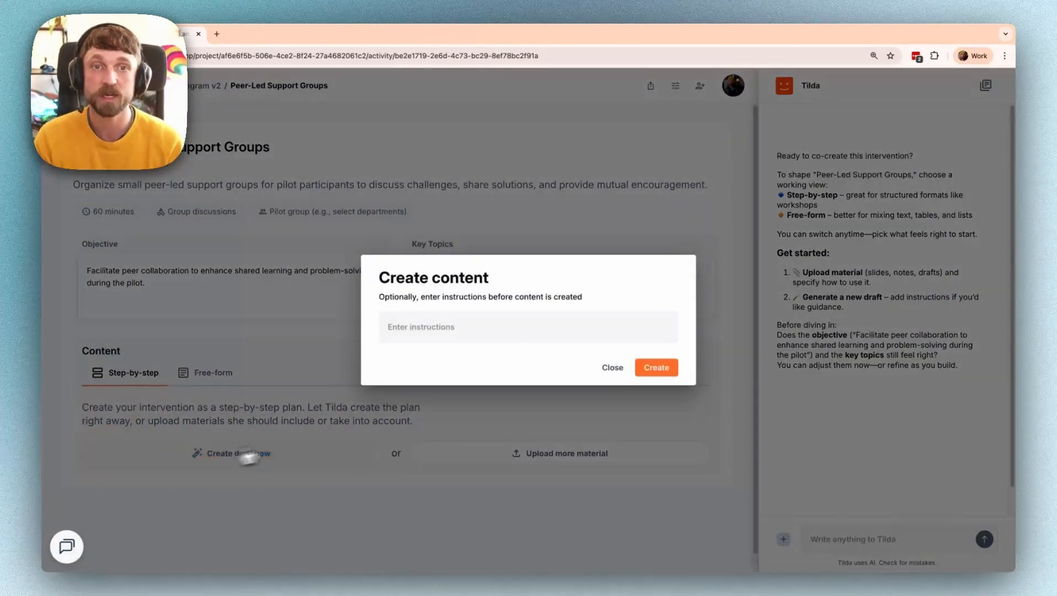
pyautogui.click(638, 370)
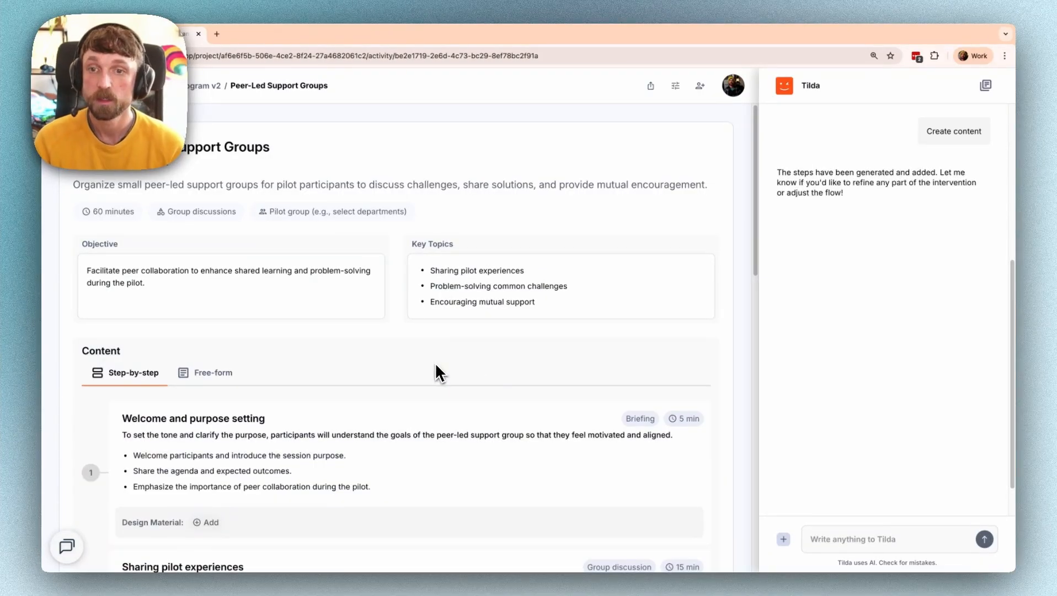
pyautogui.scroll(-3, 433, 363)
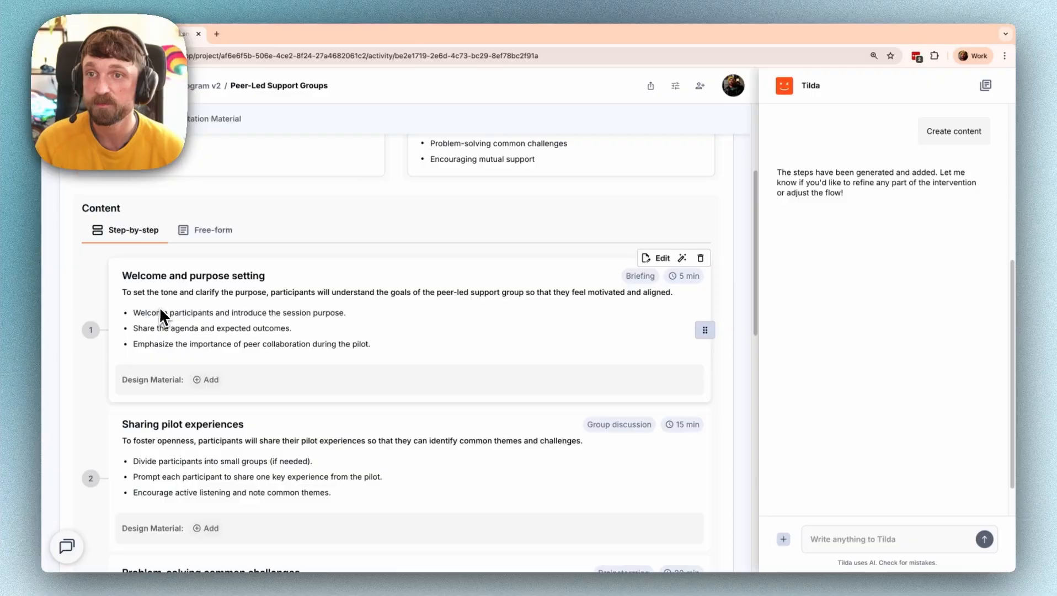
pyautogui.scroll(-2, 101, 311)
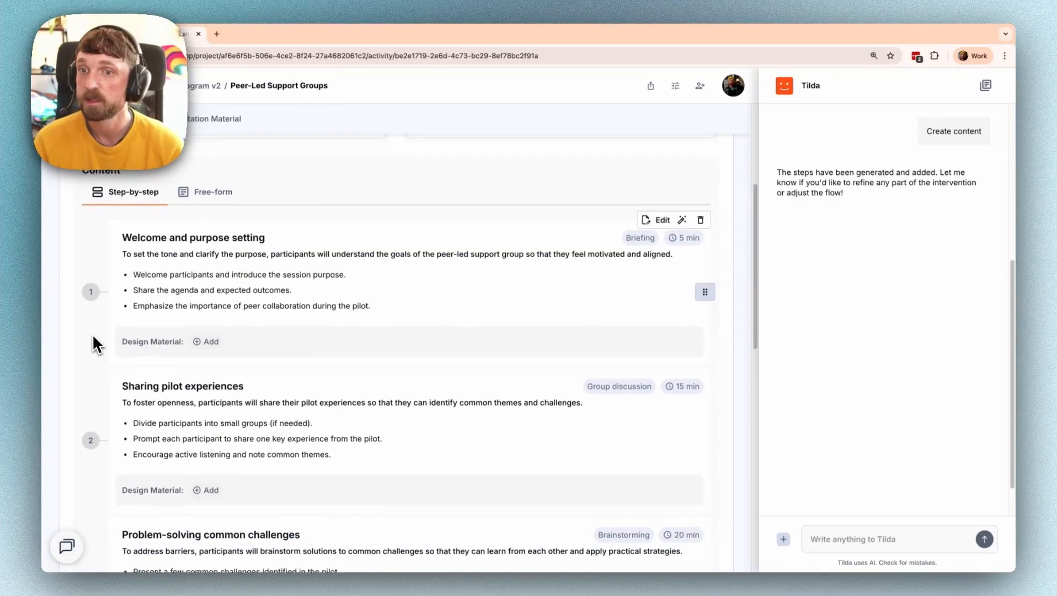
pyautogui.scroll(-2, 89, 331)
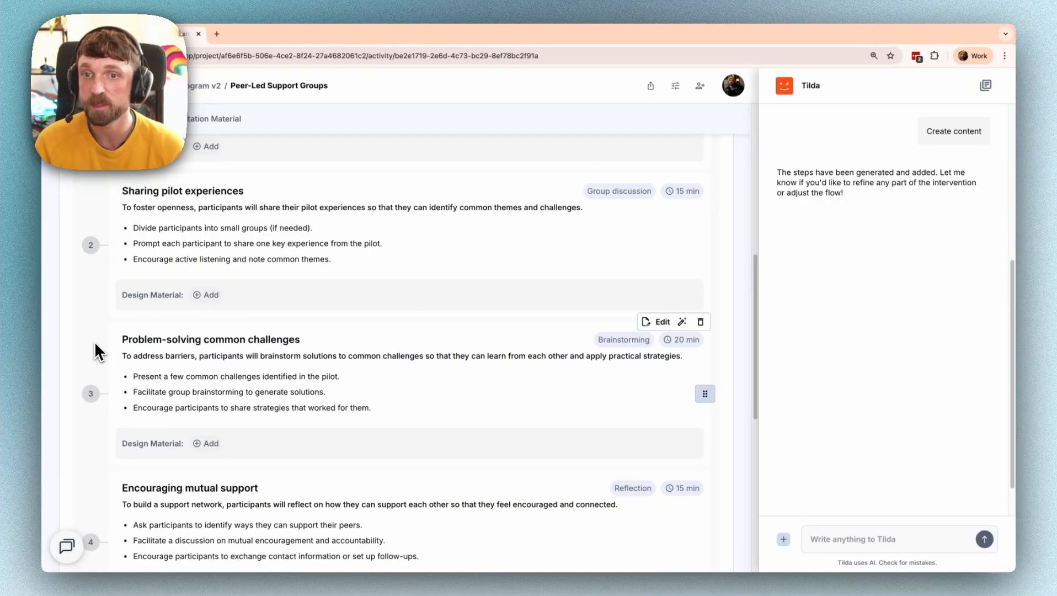
pyautogui.scroll(-3, 95, 351)
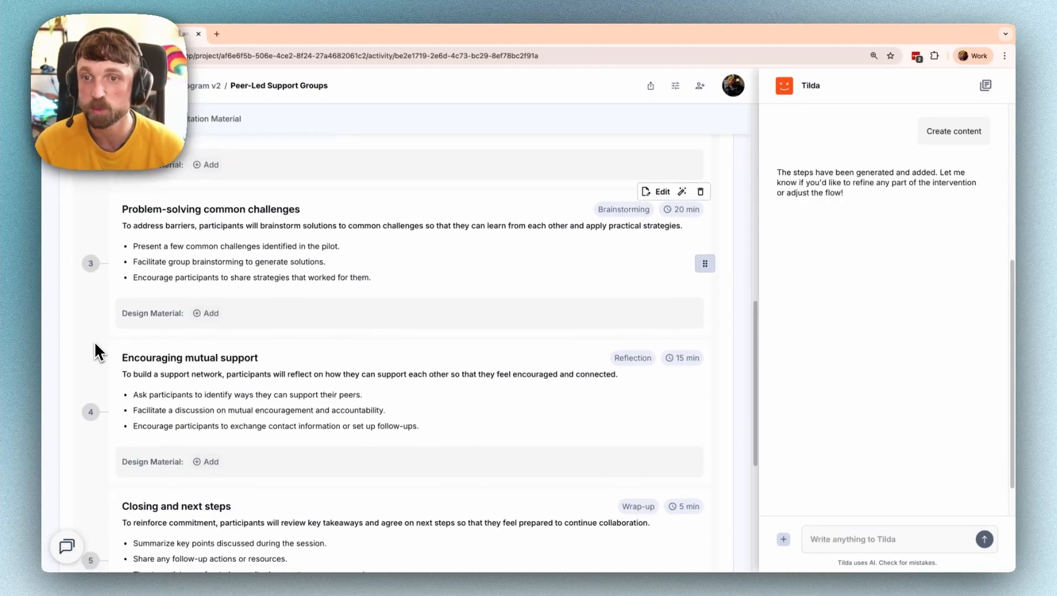
pyautogui.scroll(-2, 100, 310)
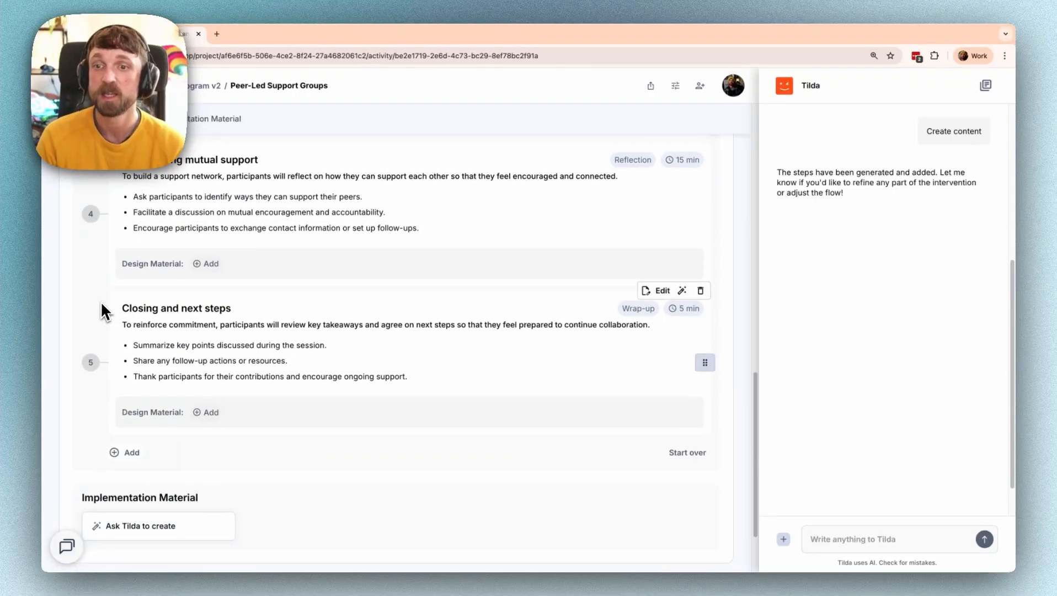
pyautogui.scroll(6, 123, 312)
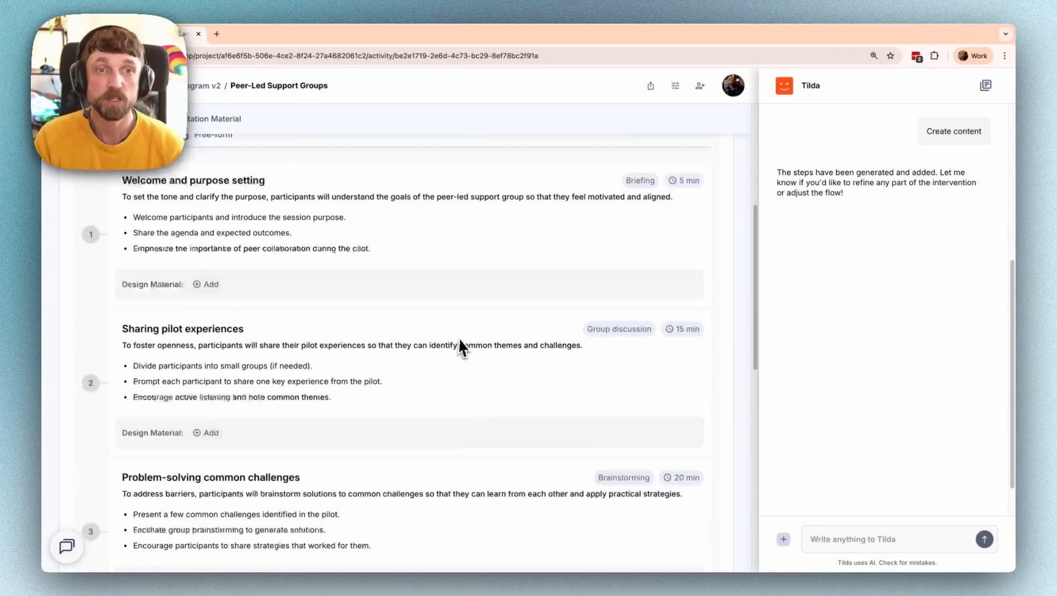
pyautogui.click(660, 311)
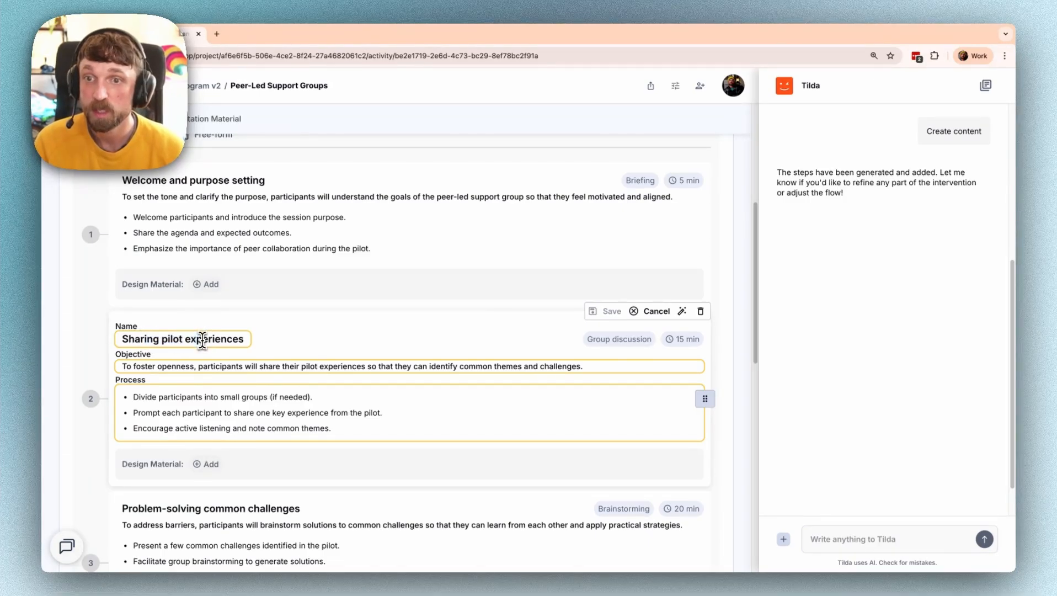
pyautogui.click(650, 311)
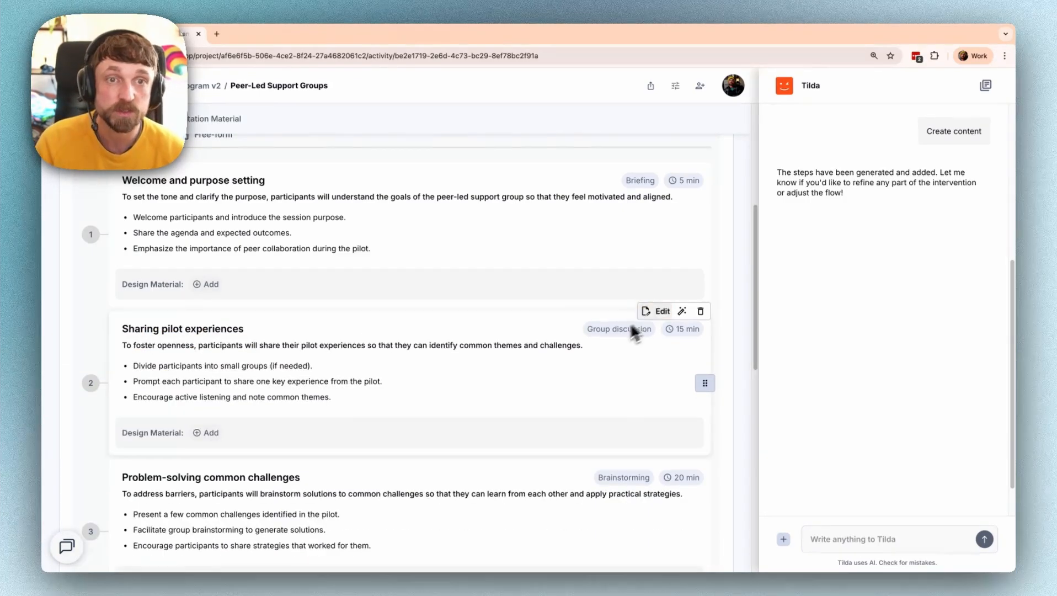
pyautogui.click(683, 313)
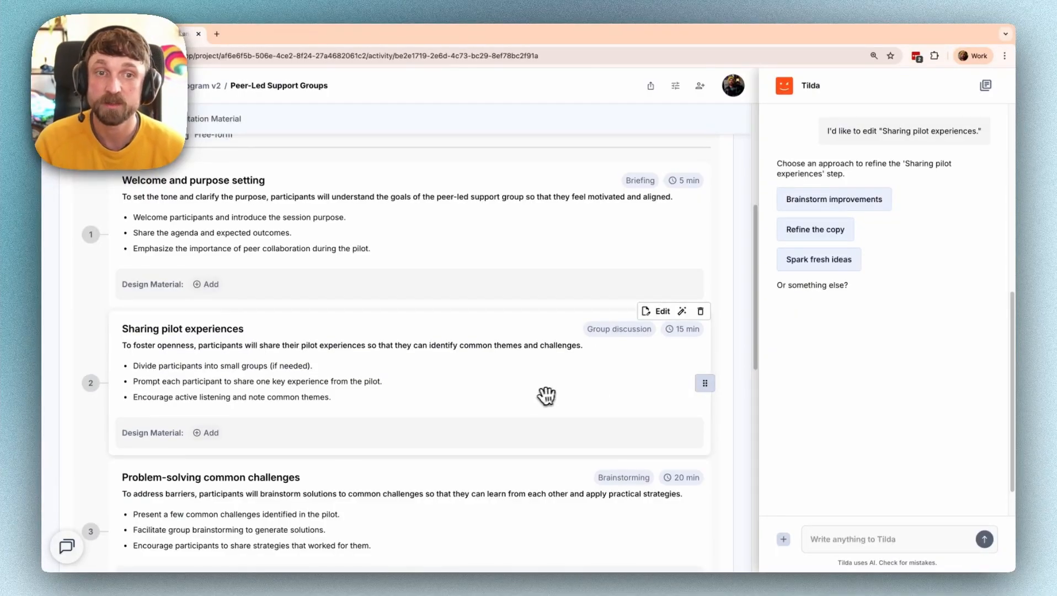
pyautogui.scroll(-10, 92, 353)
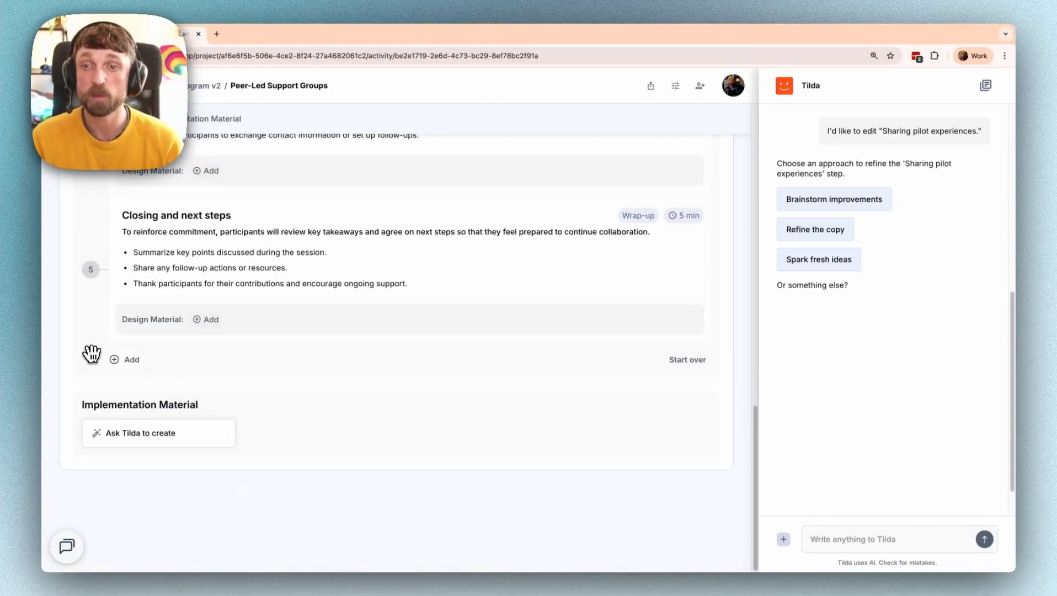
pyautogui.scroll(15, 89, 361)
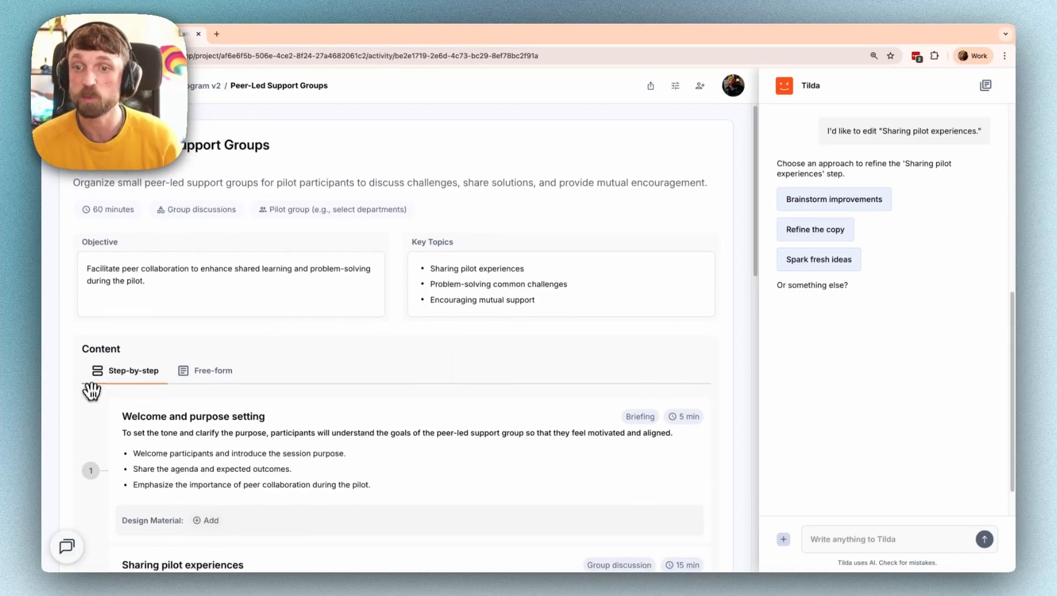
pyautogui.scroll(-3, 88, 361)
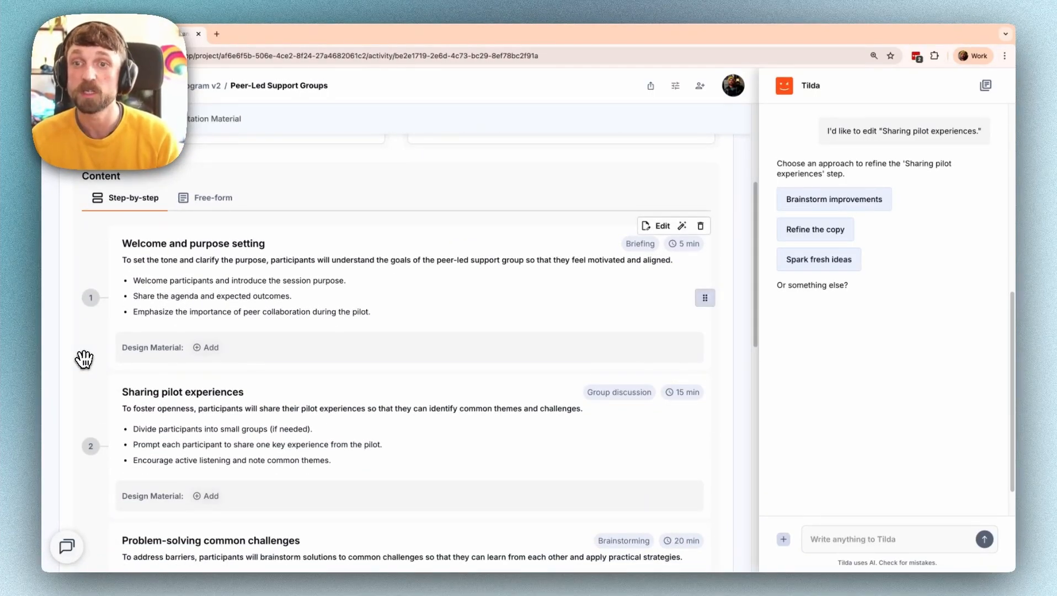
pyautogui.click(209, 356)
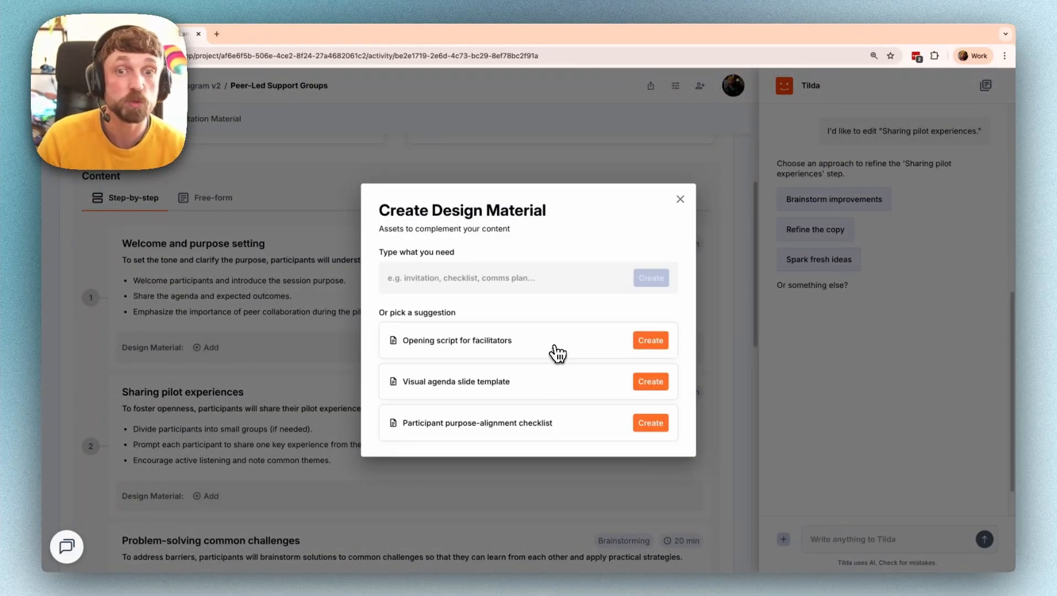
pyautogui.click(681, 199)
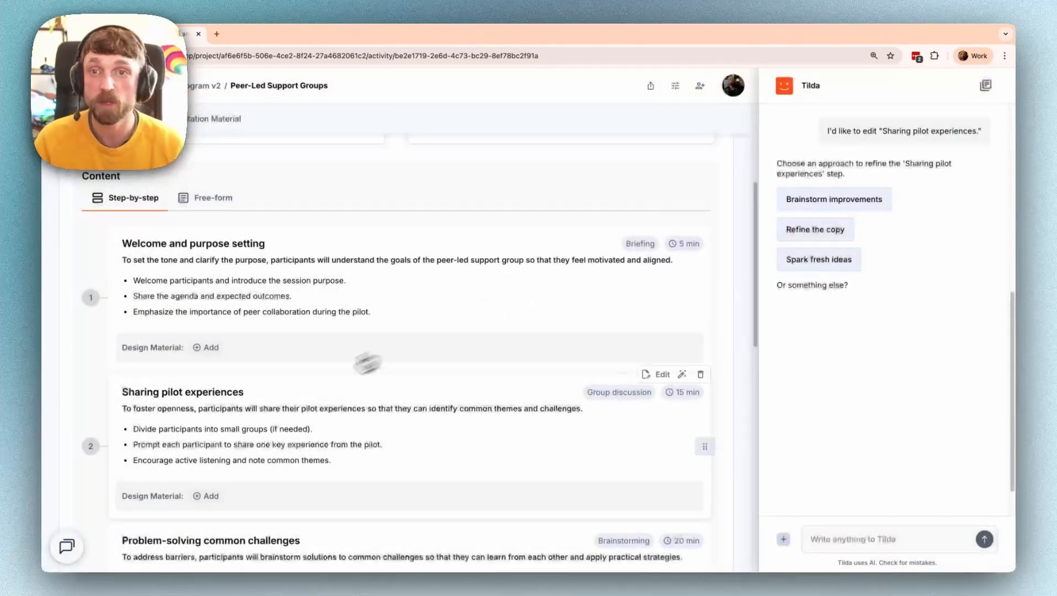
pyautogui.scroll(-10, 366, 361)
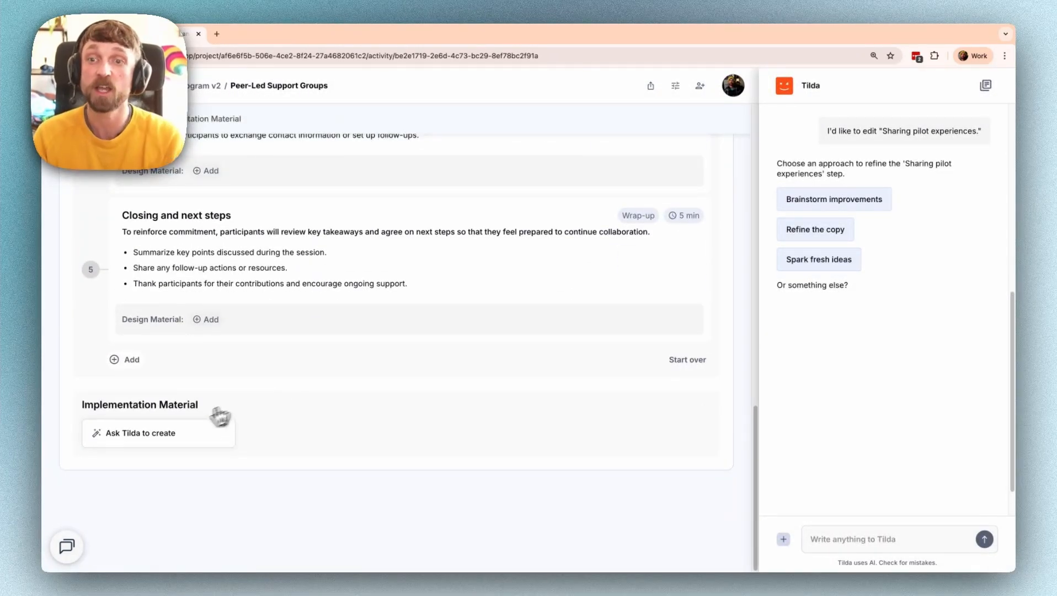
# - Request a design document with agenda, tools, questions and slide suggestions, and create it
pyautogui.click(164, 438)
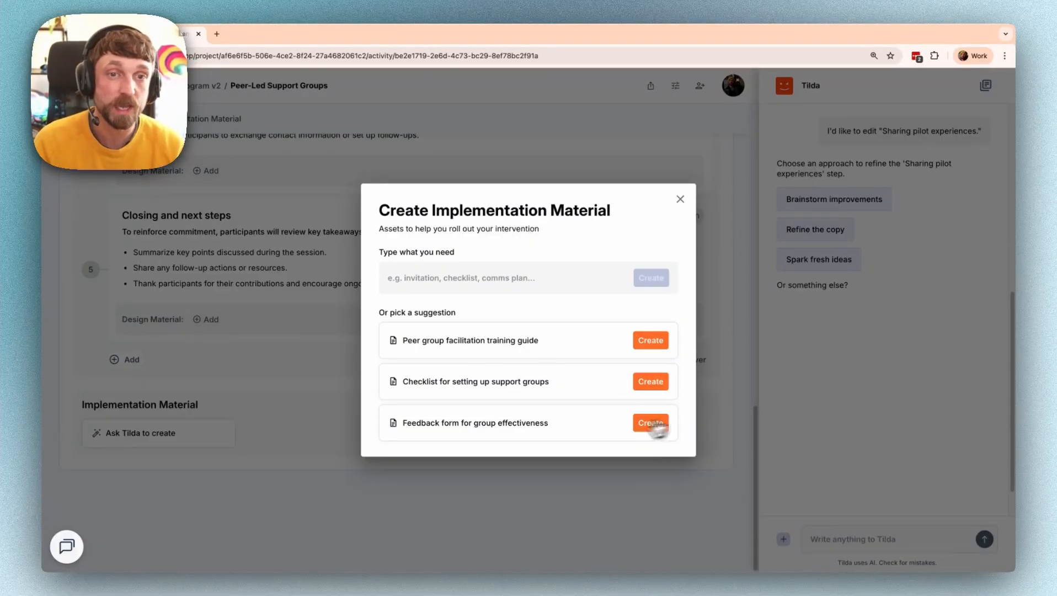
pyautogui.click(476, 279)
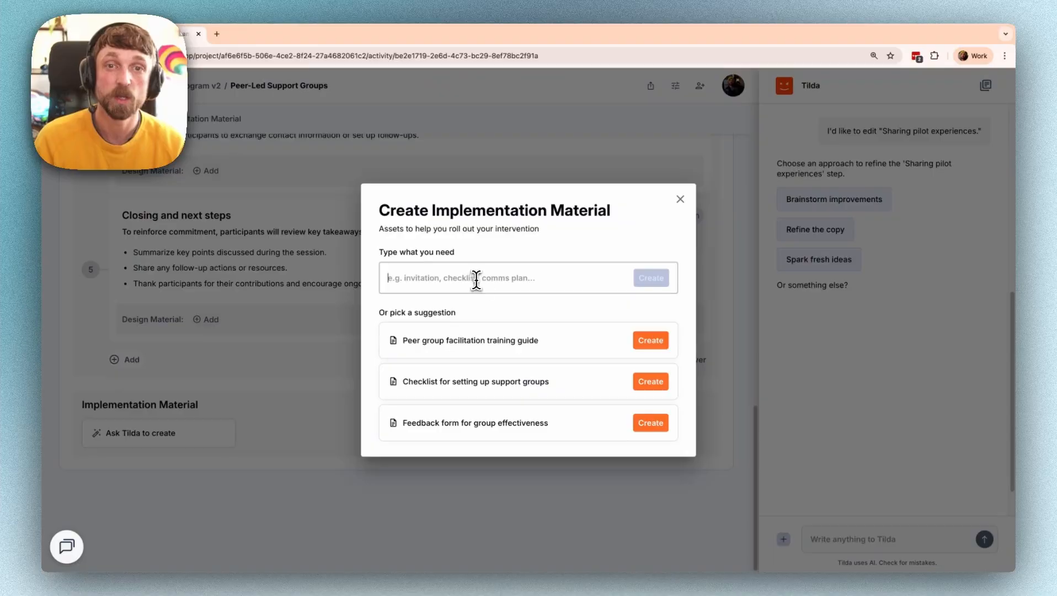
pyautogui.write("let's b")
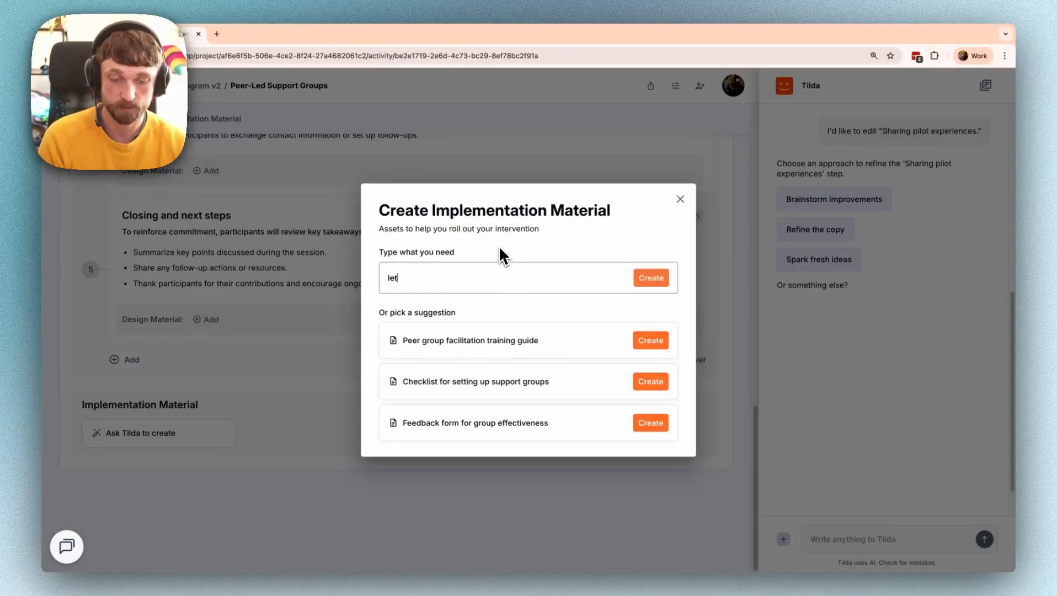
pyautogui.write('uild a desi')
pyautogui.write('gner')
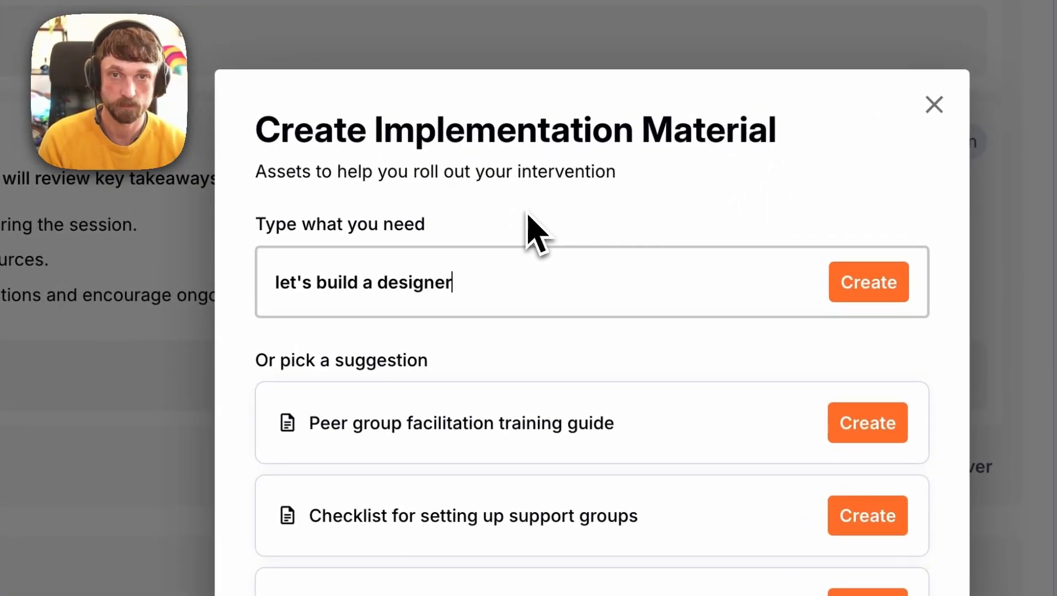
pyautogui.press('BackSpace')
pyautogui.press('BackSpace')
pyautogui.write('document with the agenda, ')
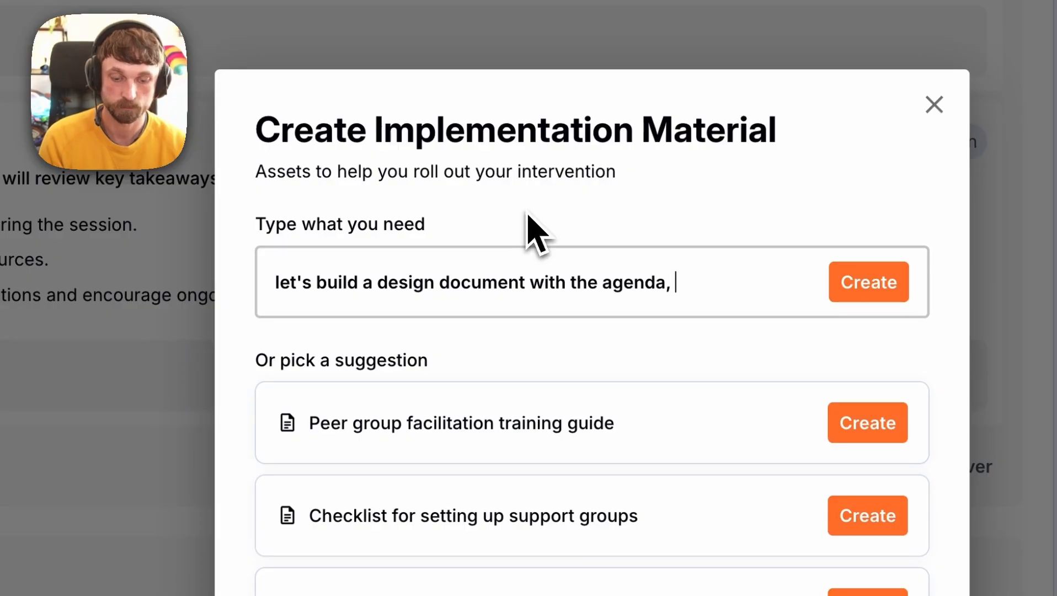
pyautogui.write('tools, questions, and ')
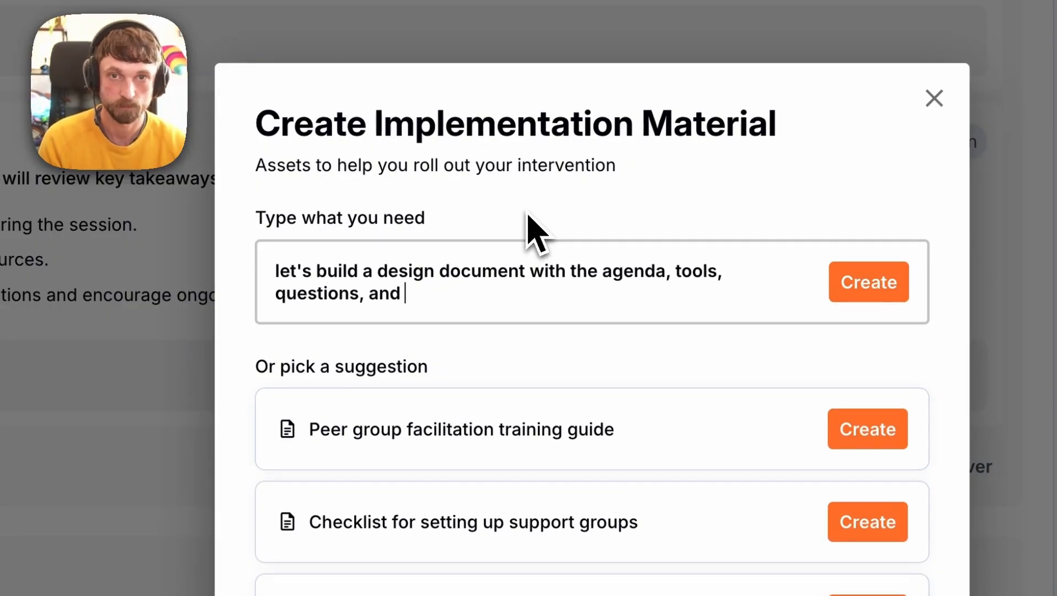
pyautogui.write('suggestions for slides that we need t')
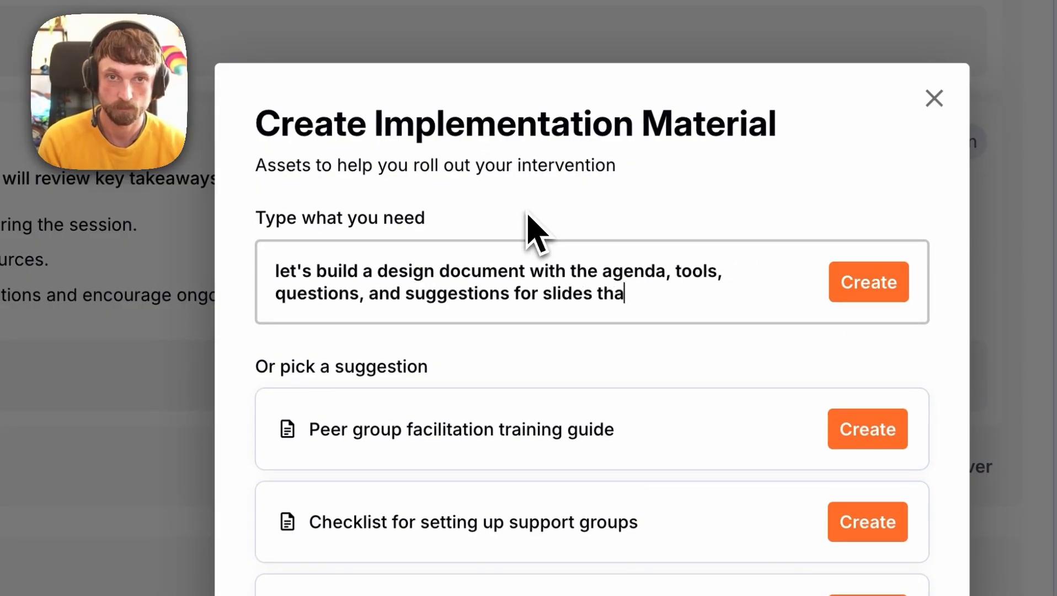
pyautogui.write('o build')
pyautogui.click(867, 284)
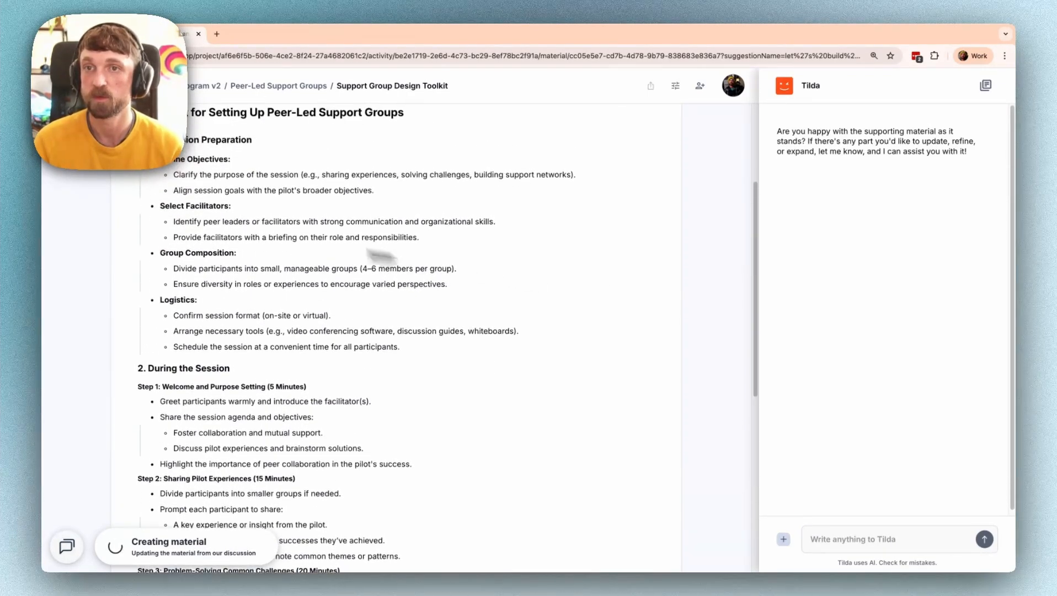
# - Scroll through the Support Group Design Toolkit and cancel out of editing it
pyautogui.scroll(-4, 166, 254)
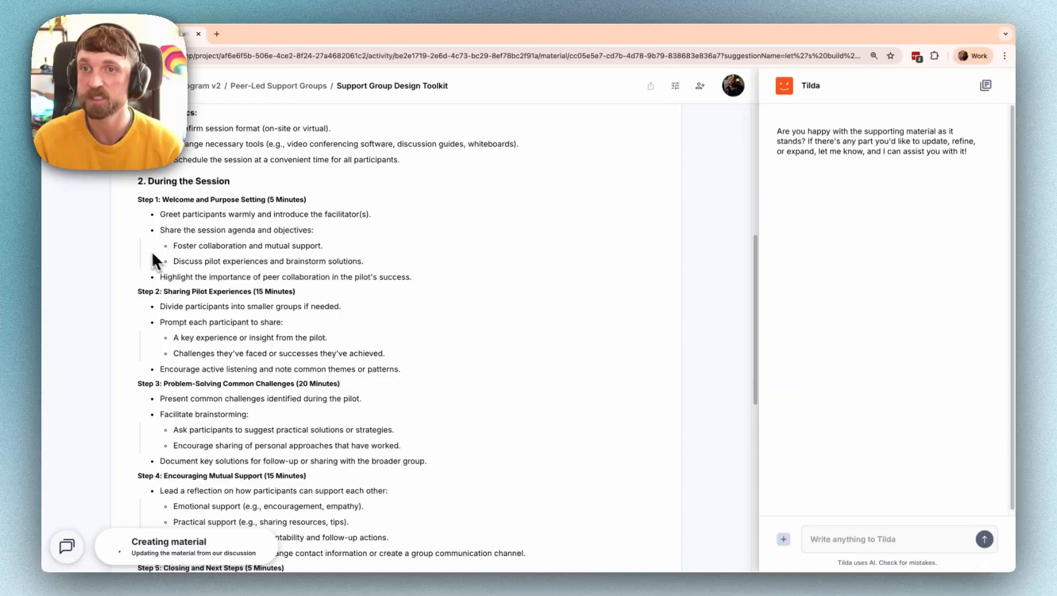
pyautogui.scroll(-8, 221, 331)
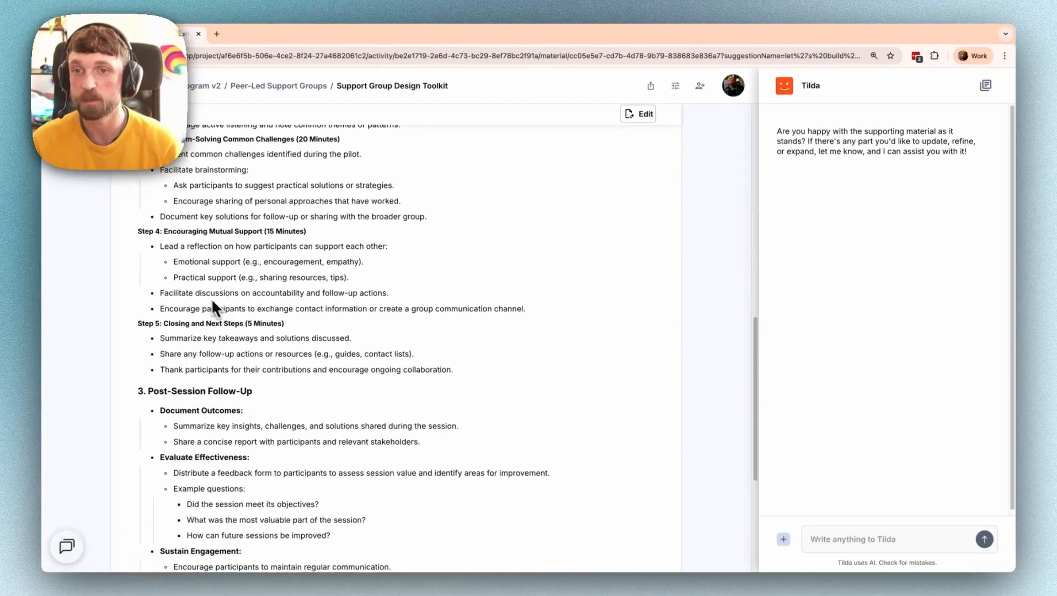
pyautogui.scroll(-2, 315, 345)
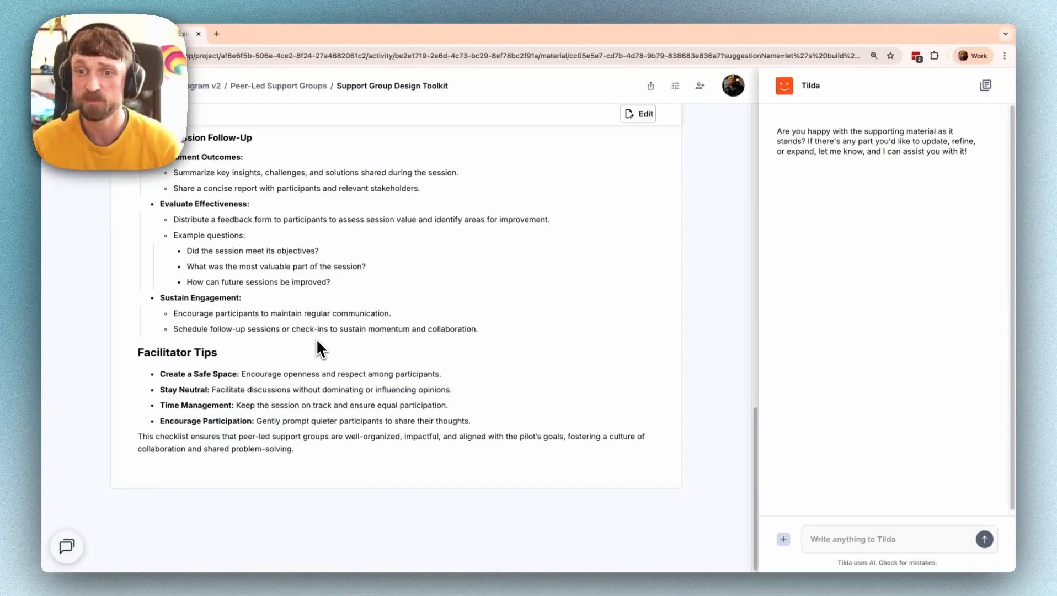
pyautogui.scroll(15, 386, 345)
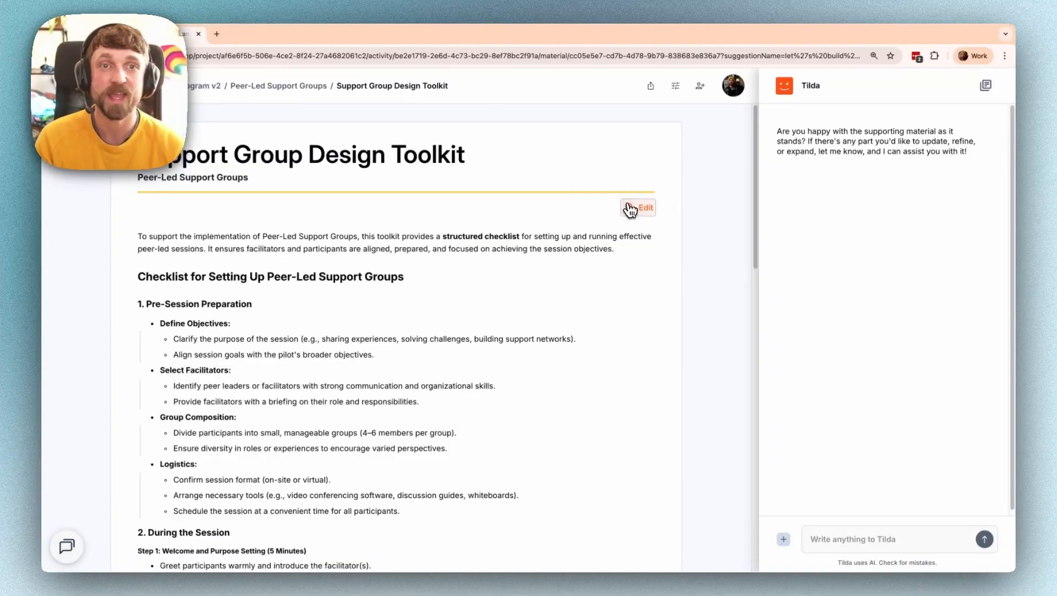
pyautogui.click(639, 208)
pyautogui.click(628, 210)
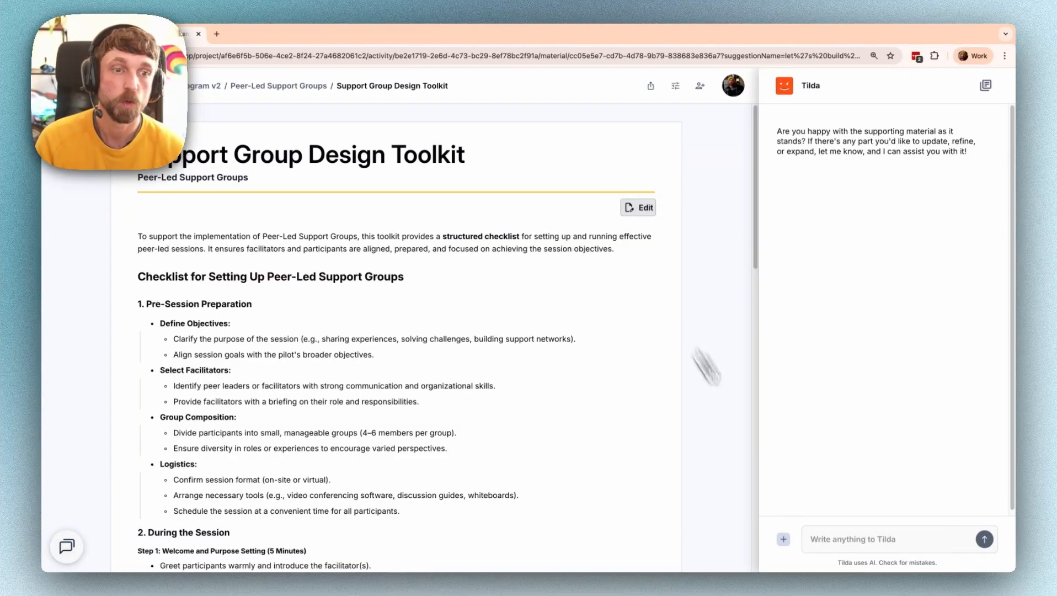
# - Cancel the toolkit's PDF export and go back to the Leadership Program v2 overview
pyautogui.click(827, 538)
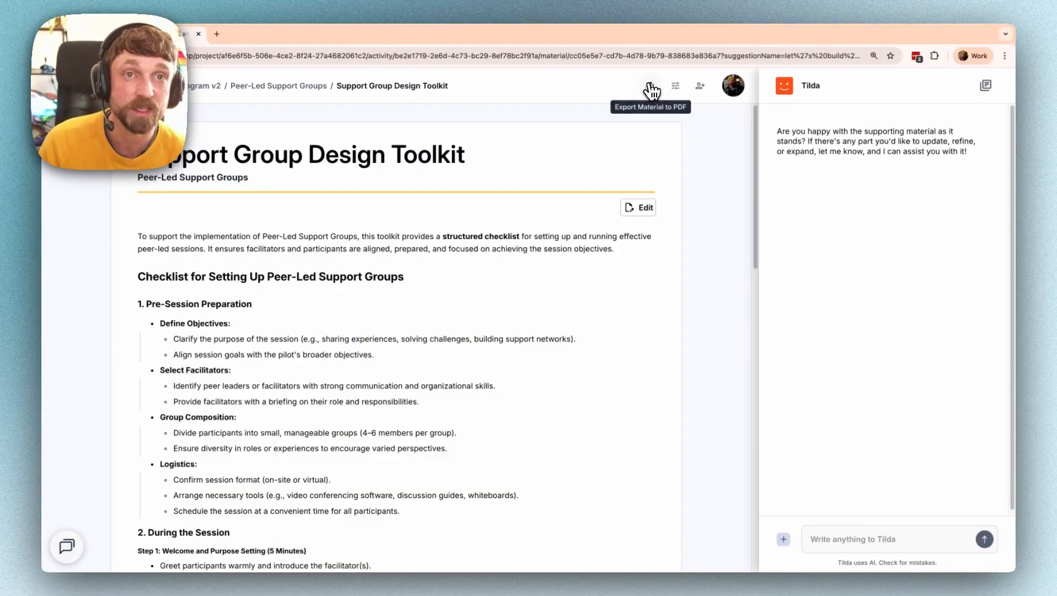
pyautogui.click(651, 87)
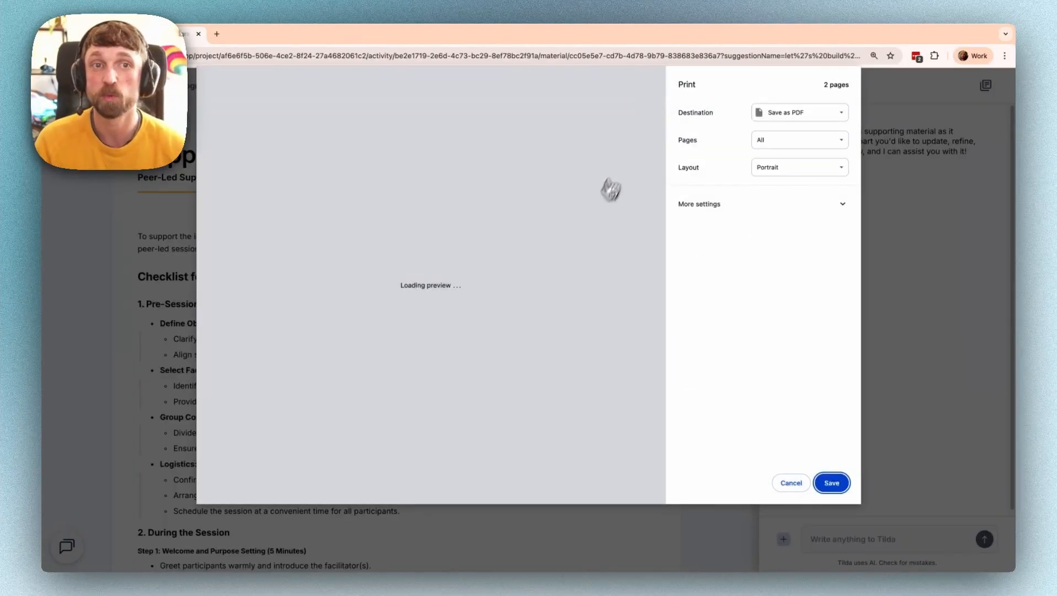
pyautogui.click(791, 483)
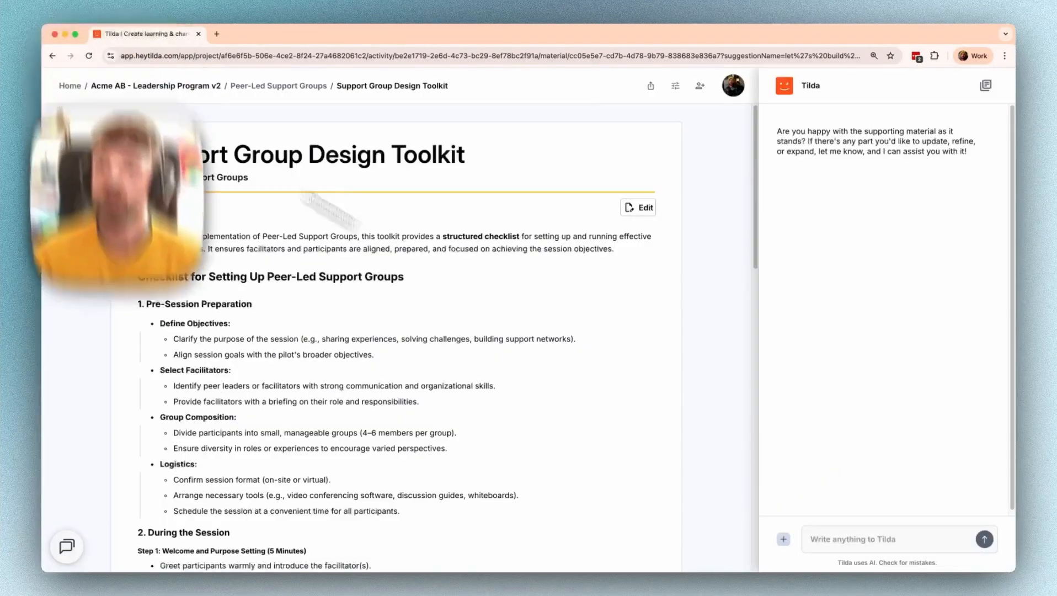
pyautogui.click(140, 88)
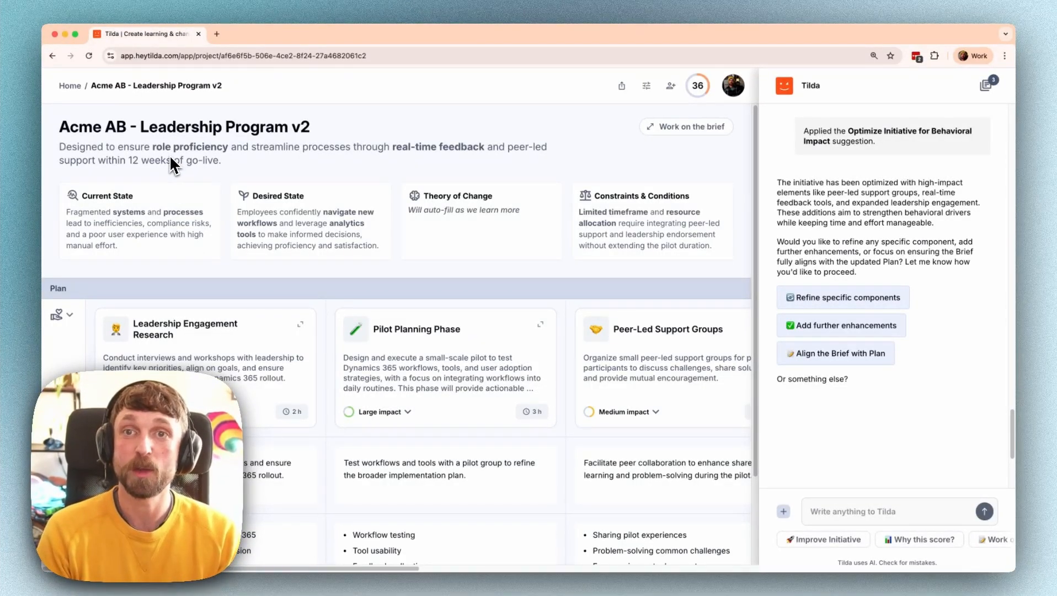
# - Skip the Behavioral Design Enhancements suggestion in the Planning Phase project, then return Home
pyautogui.click(71, 87)
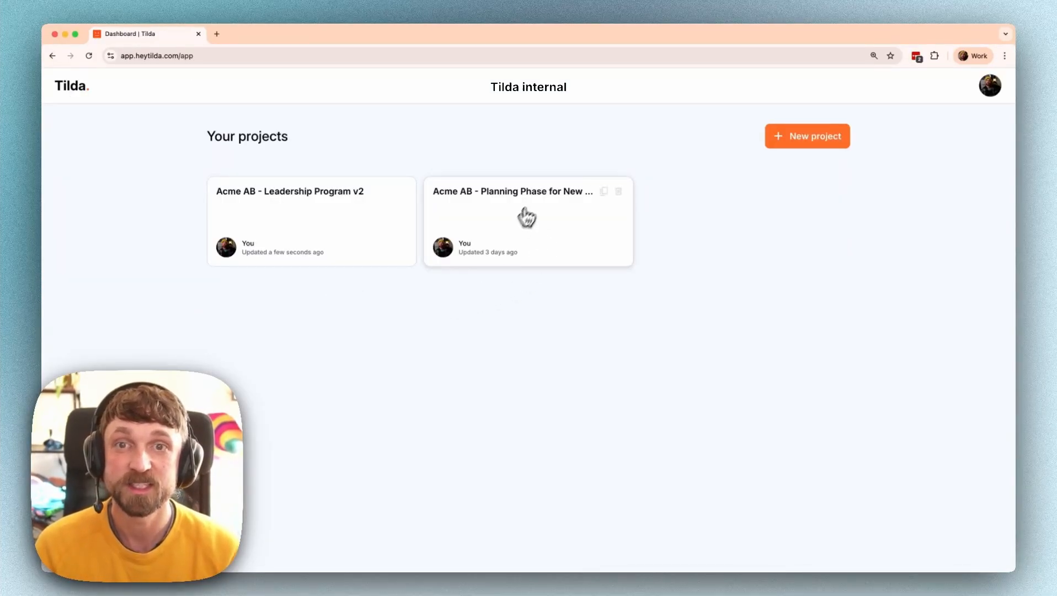
pyautogui.click(480, 207)
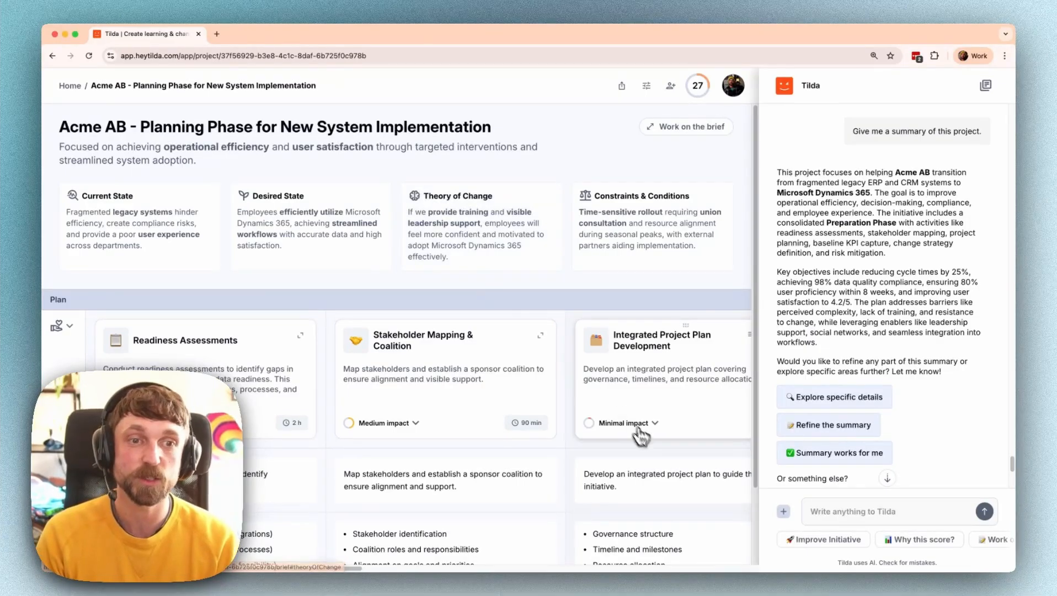
pyautogui.click(824, 545)
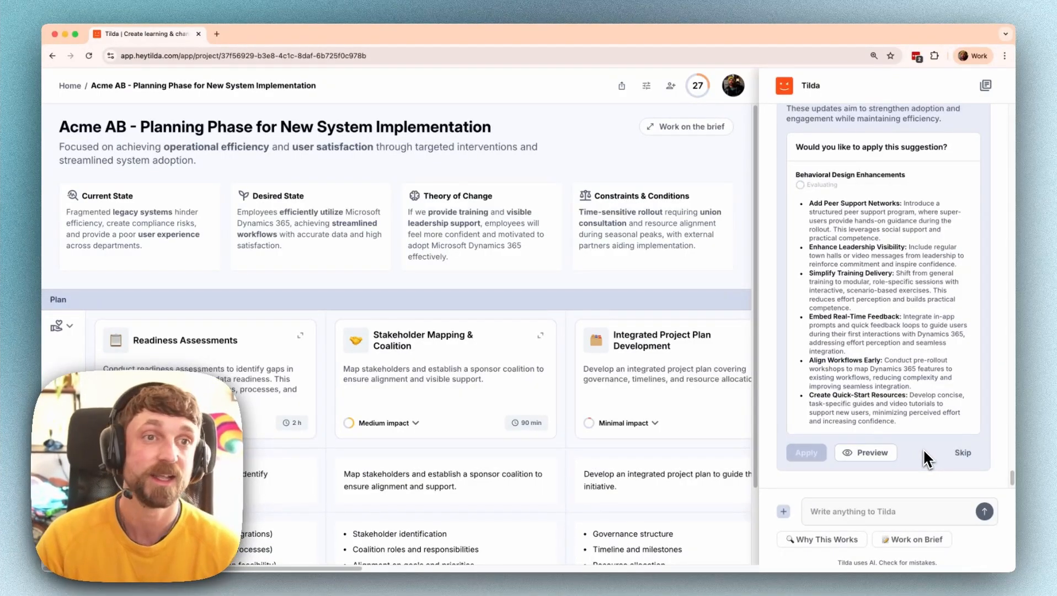
pyautogui.click(963, 453)
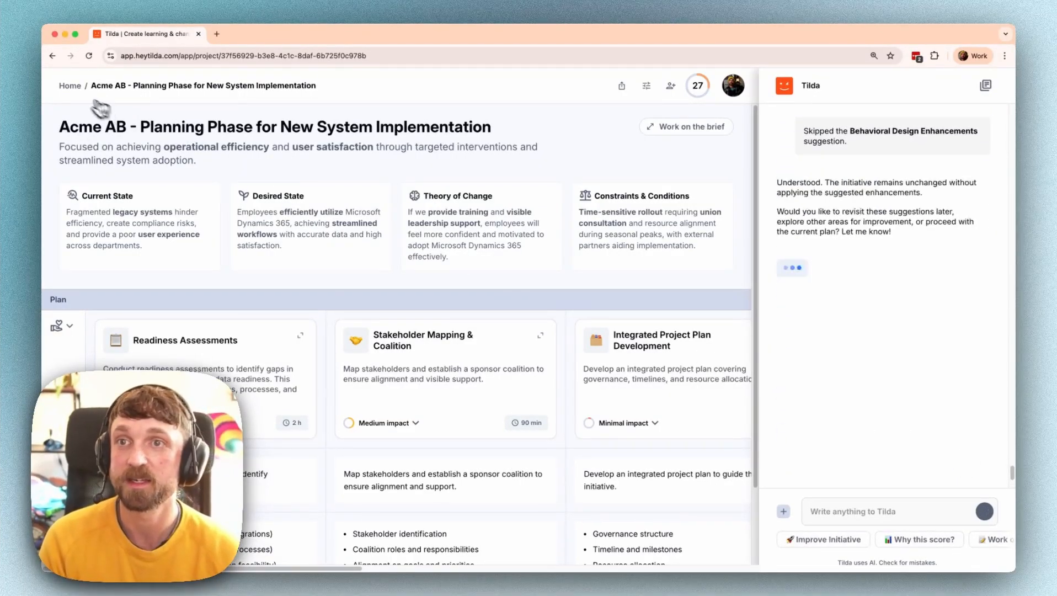
pyautogui.click(71, 86)
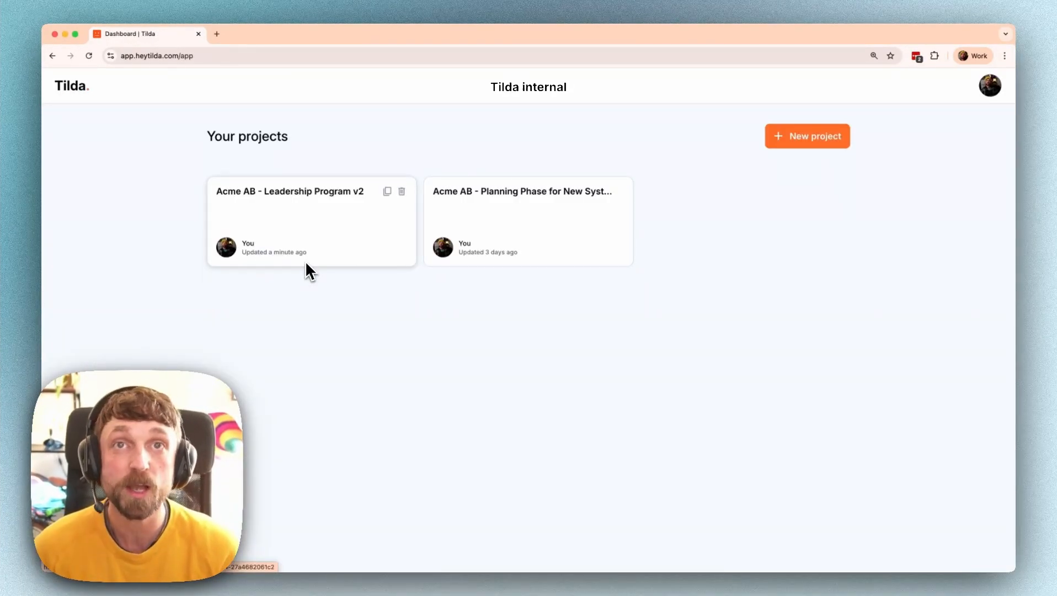